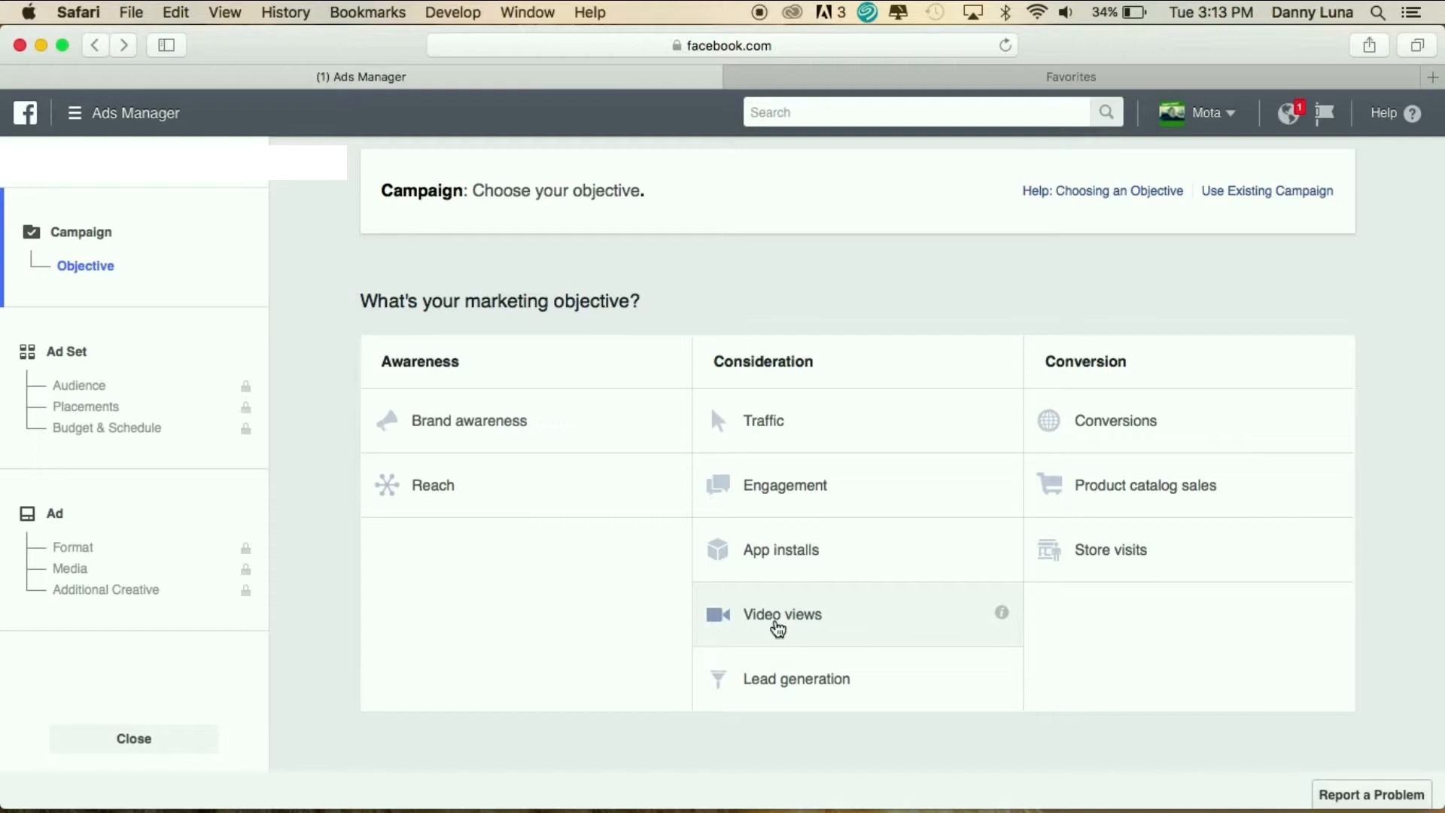
# - Choose Video views as the marketing objective, append "for local campain" to the campaign name, and continue to the ad set
pyautogui.click(778, 625)
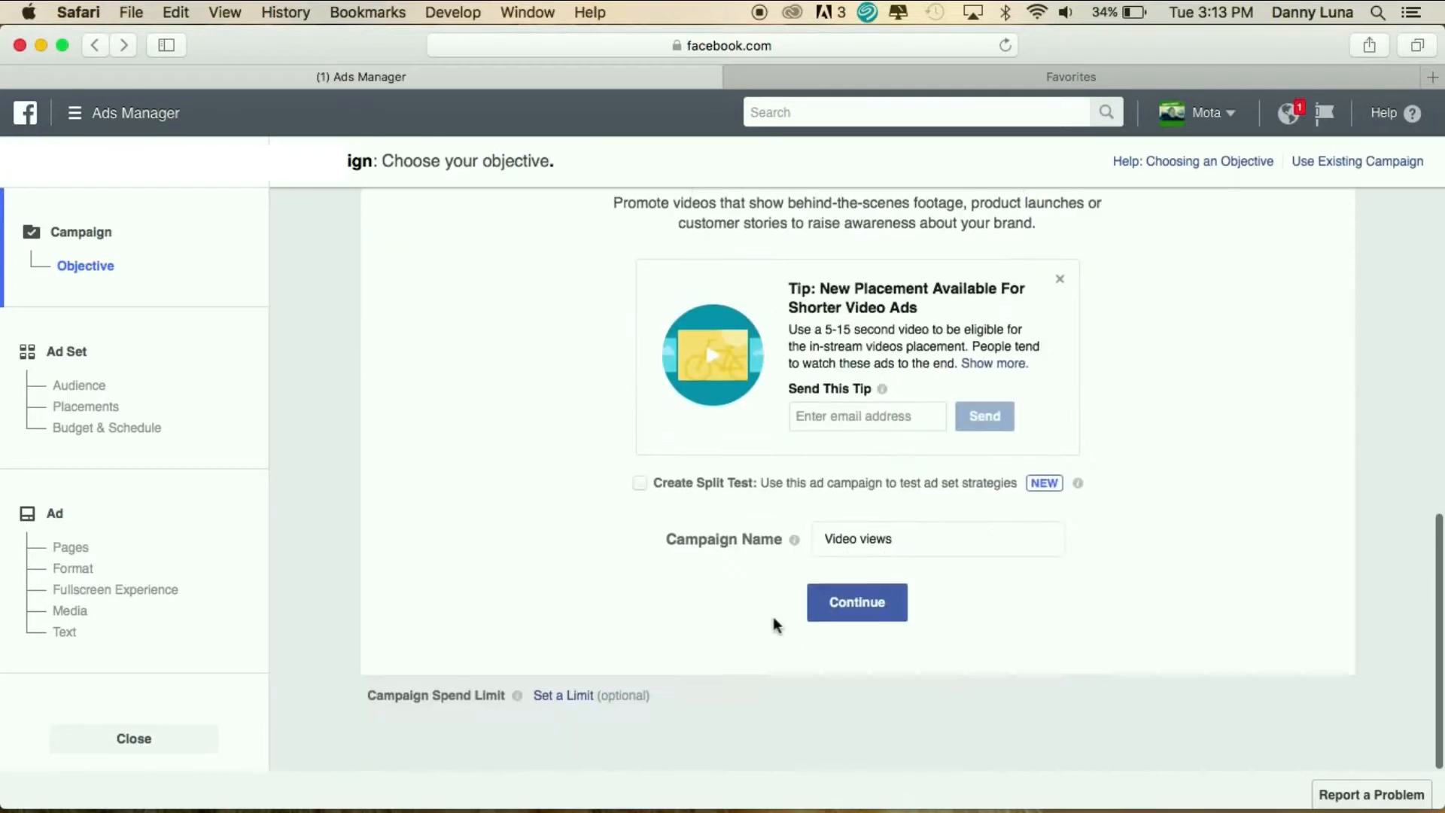
pyautogui.click(920, 540)
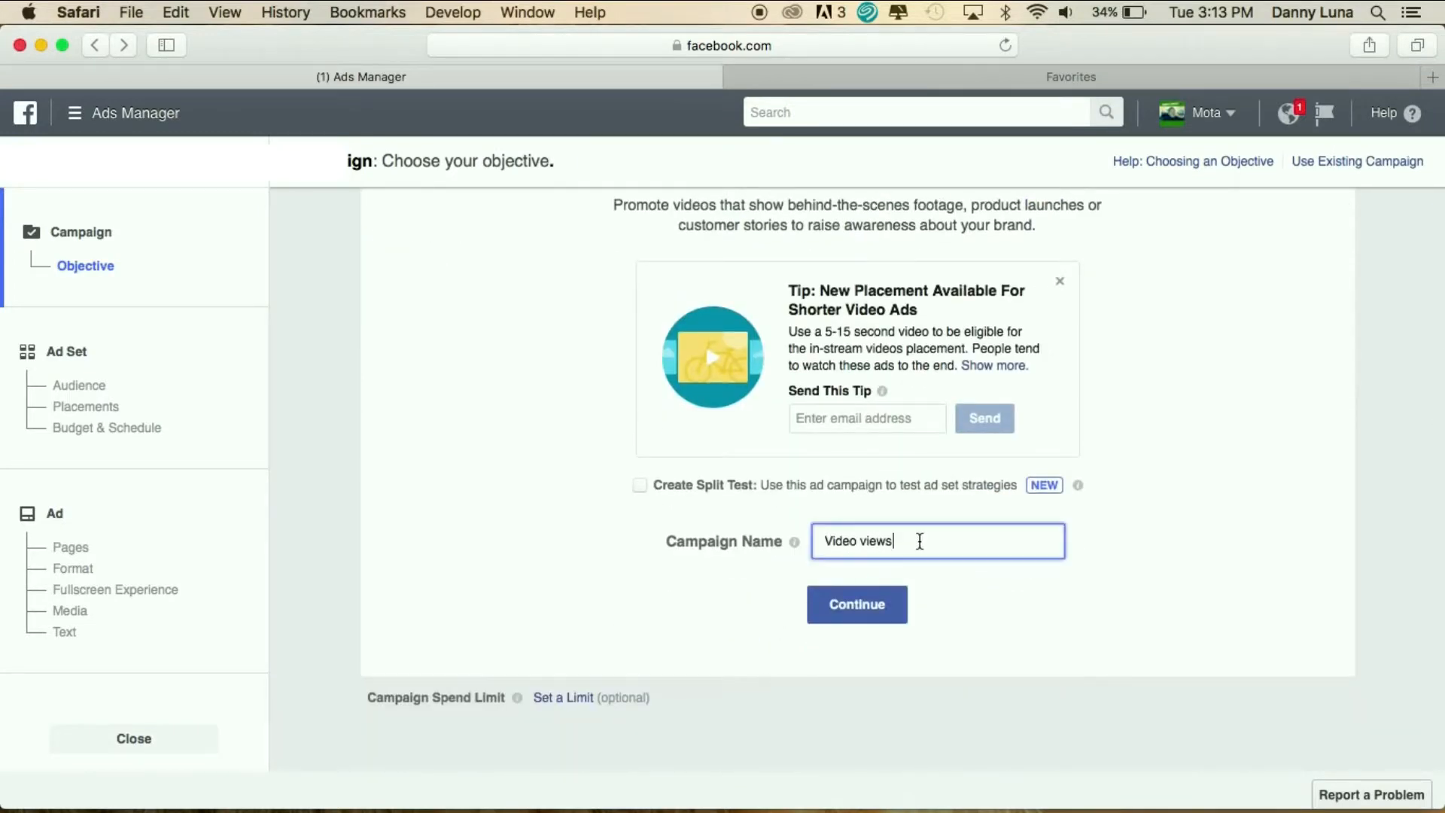
pyautogui.write('for tu')
pyautogui.press('BackSpace')
pyautogui.press('BackSpace')
pyautogui.write('local campain')
pyautogui.click(852, 606)
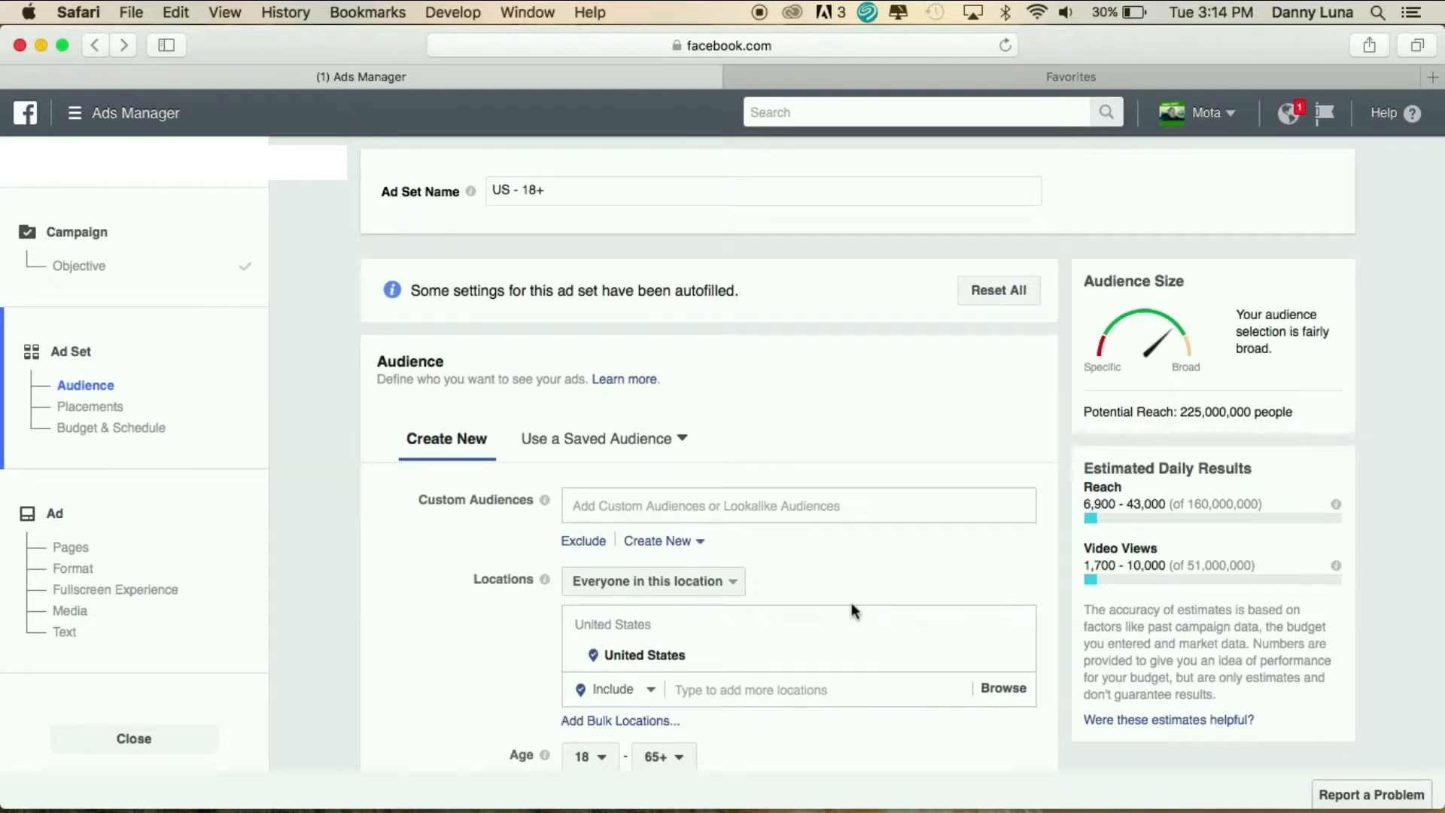
# - Add the city of Miami, Florida, United States as an included location for the ad set's audience
pyautogui.scroll(-3, 854, 610)
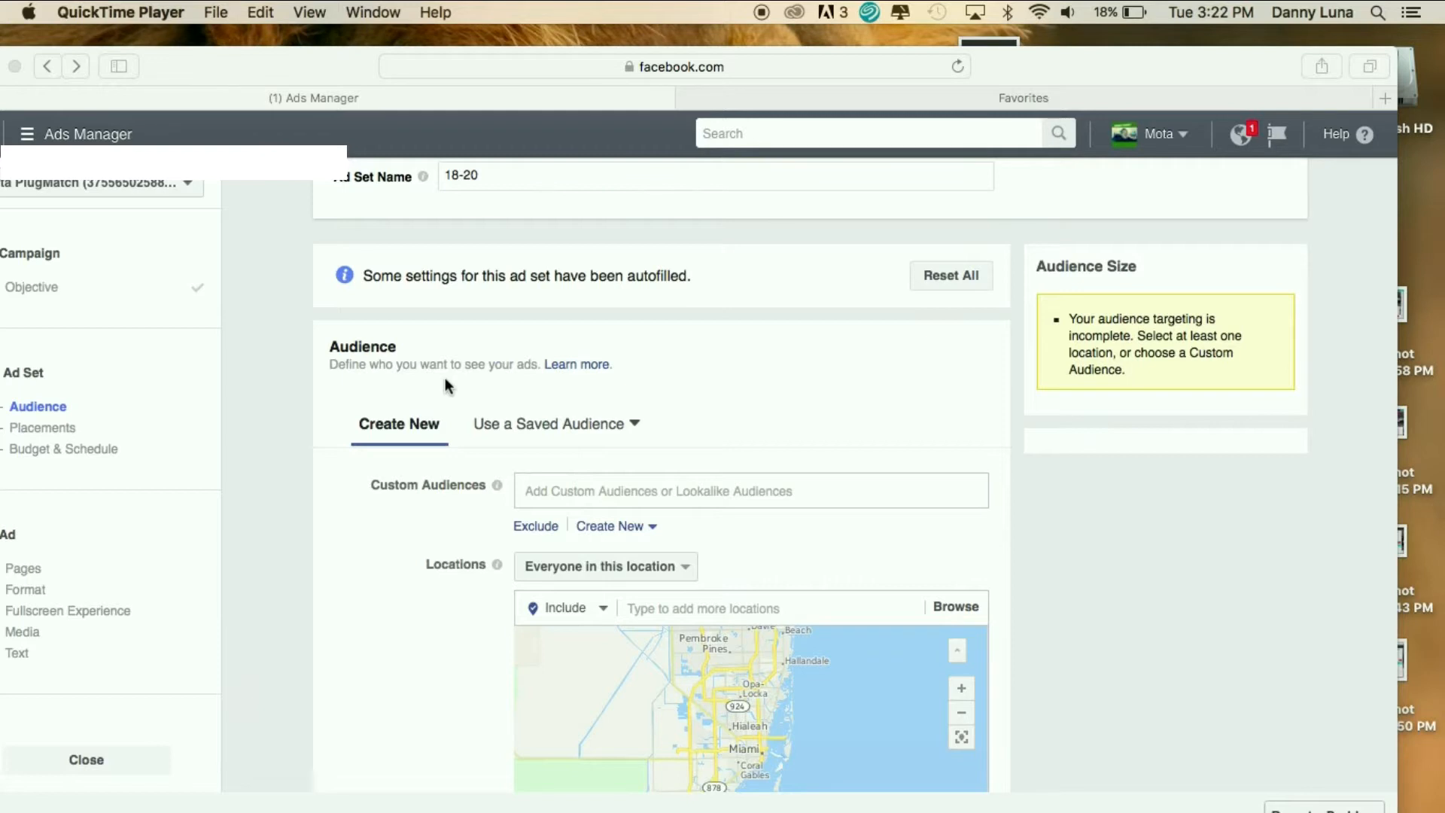
pyautogui.scroll(-2, 445, 377)
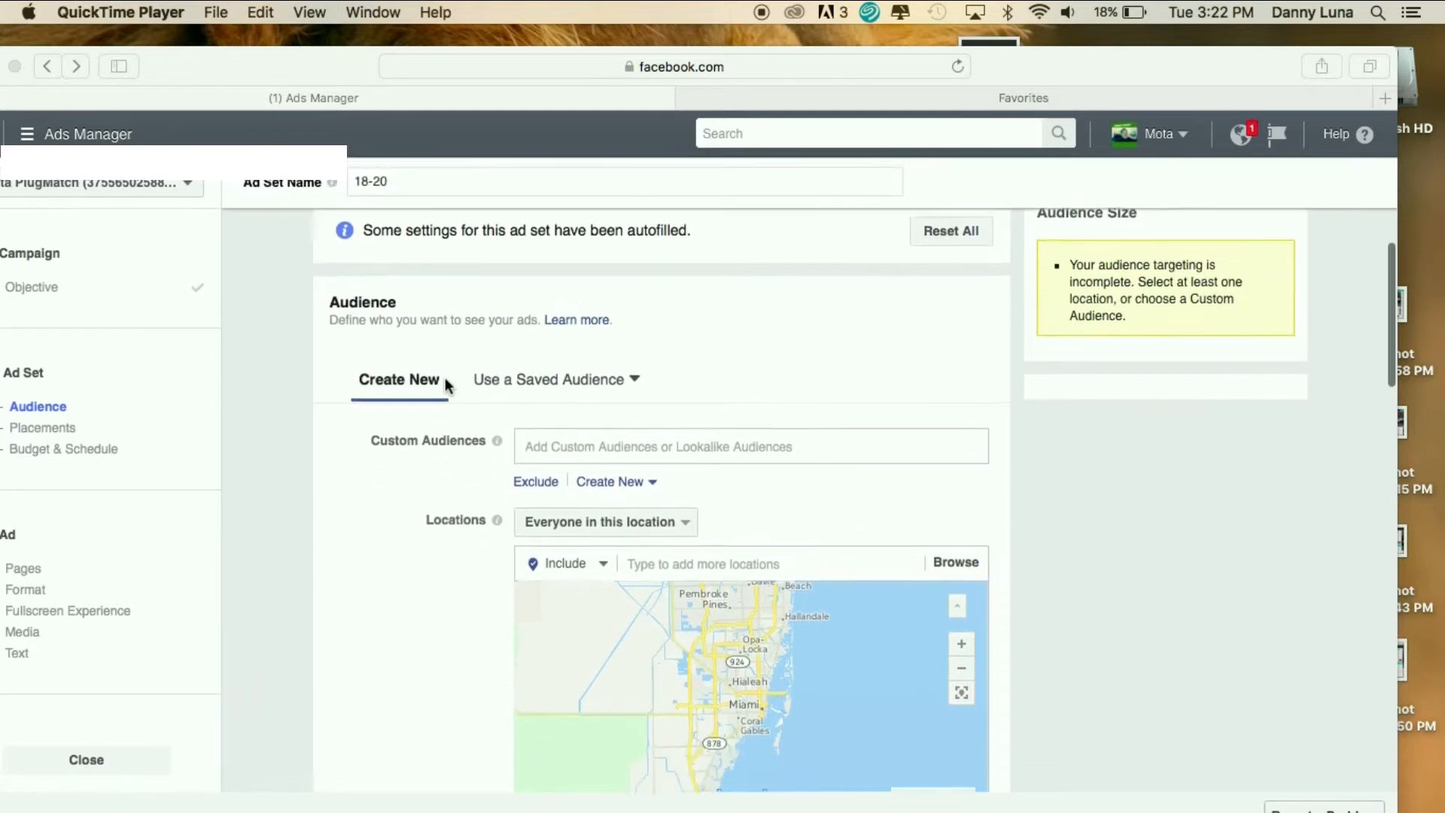
pyautogui.scroll(-3, 681, 470)
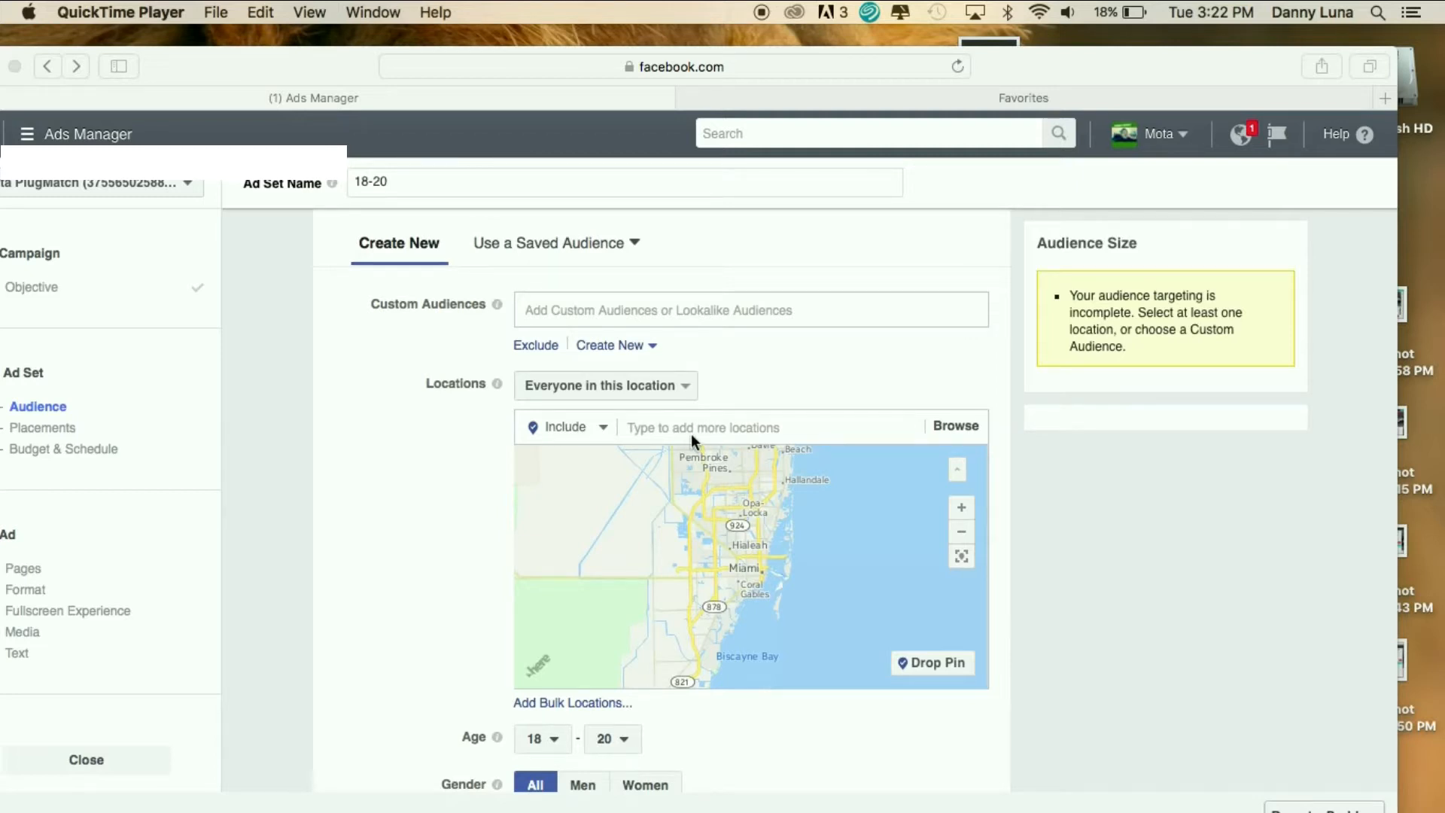
pyautogui.click(693, 428)
pyautogui.click(693, 428)
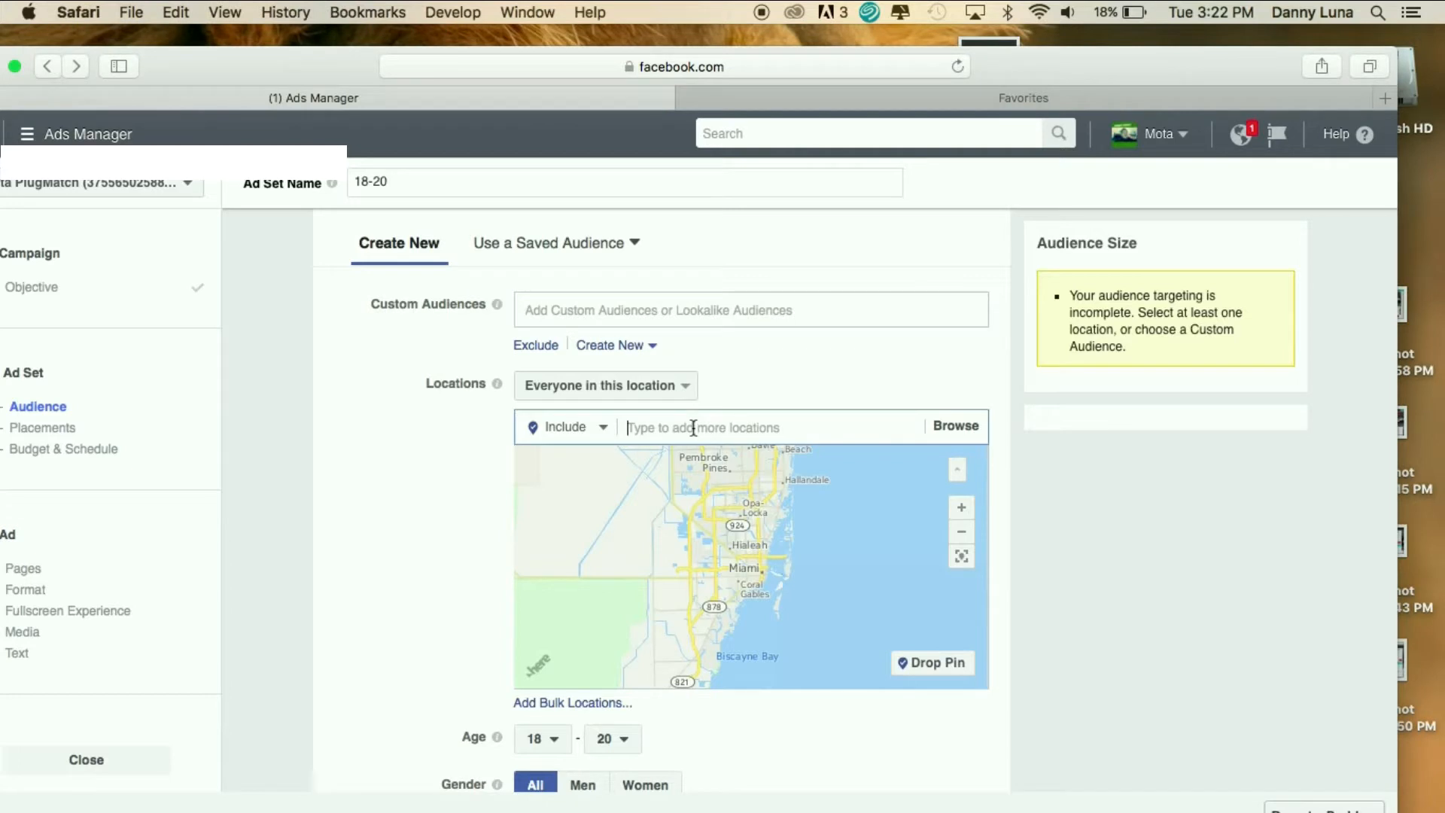
pyautogui.write('Miami')
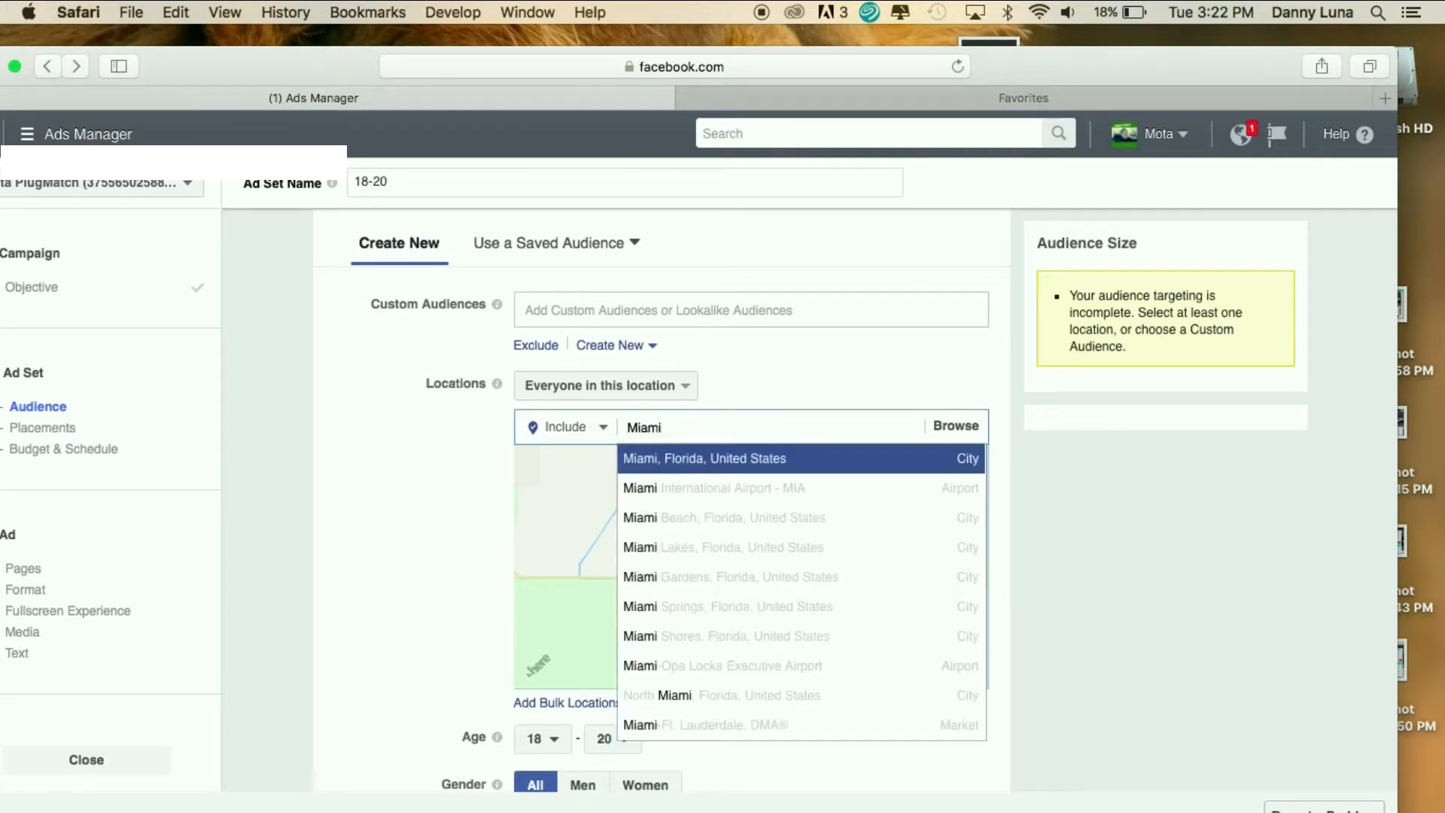
pyautogui.click(690, 466)
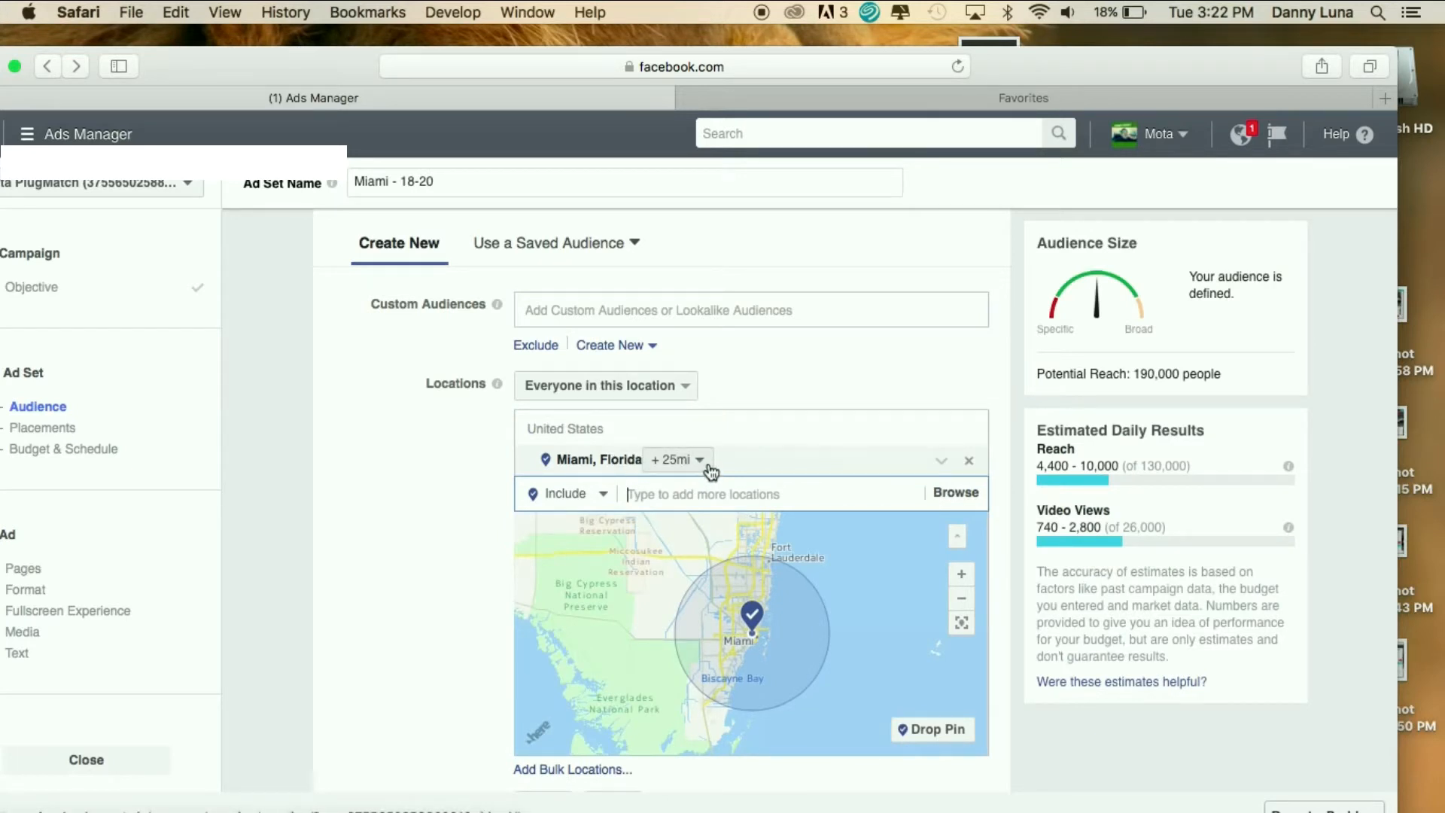
# - Set the targeting radius around Miami to 10 miles
pyautogui.click(709, 465)
pyautogui.moveTo(712, 557); pyautogui.dragTo(687, 555)
pyautogui.click(758, 607)
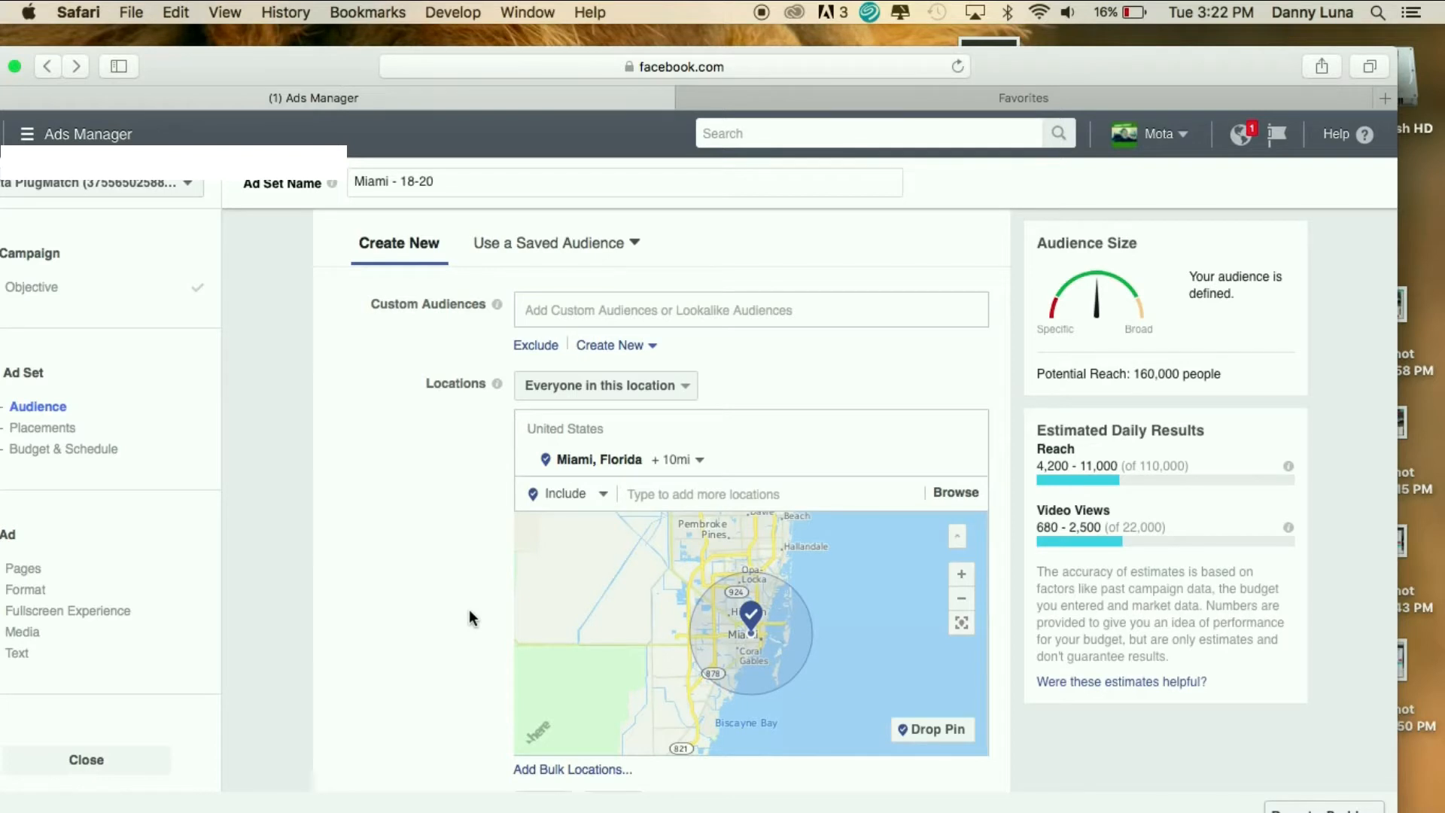
# - Set the audience age range to 17–21 and restrict the gender to Men
pyautogui.scroll(-5, 470, 614)
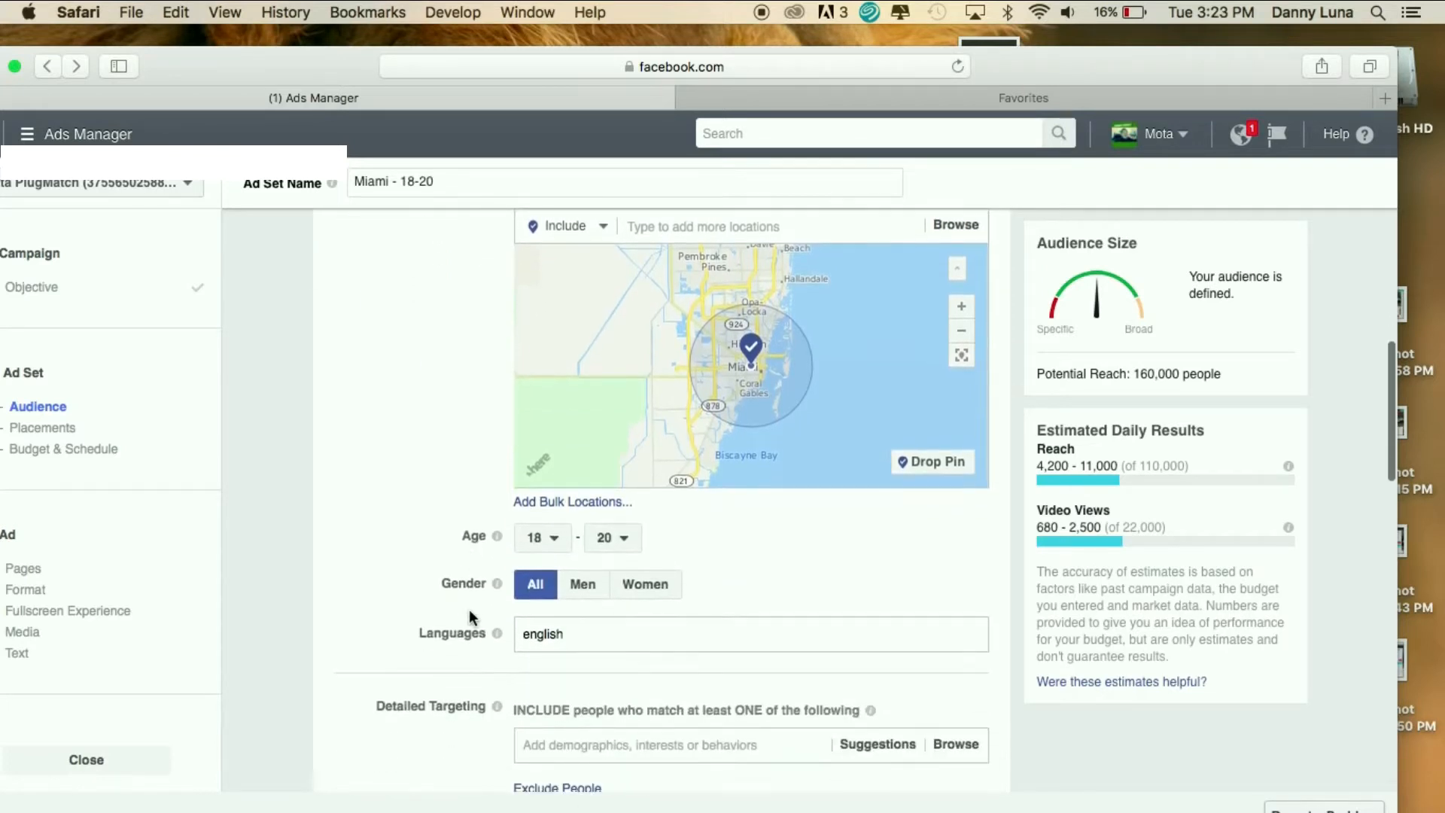
pyautogui.click(555, 539)
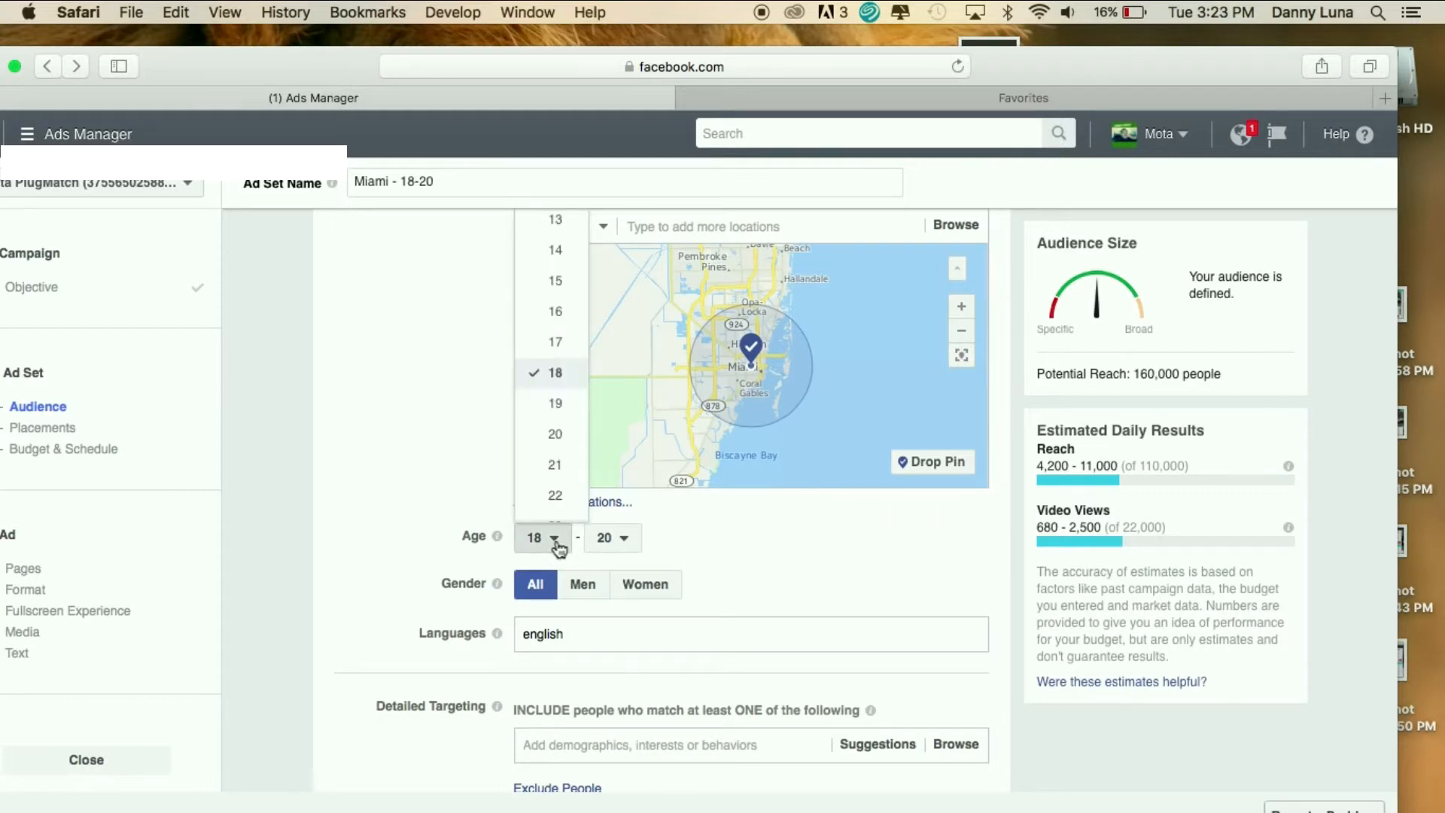
pyautogui.click(561, 351)
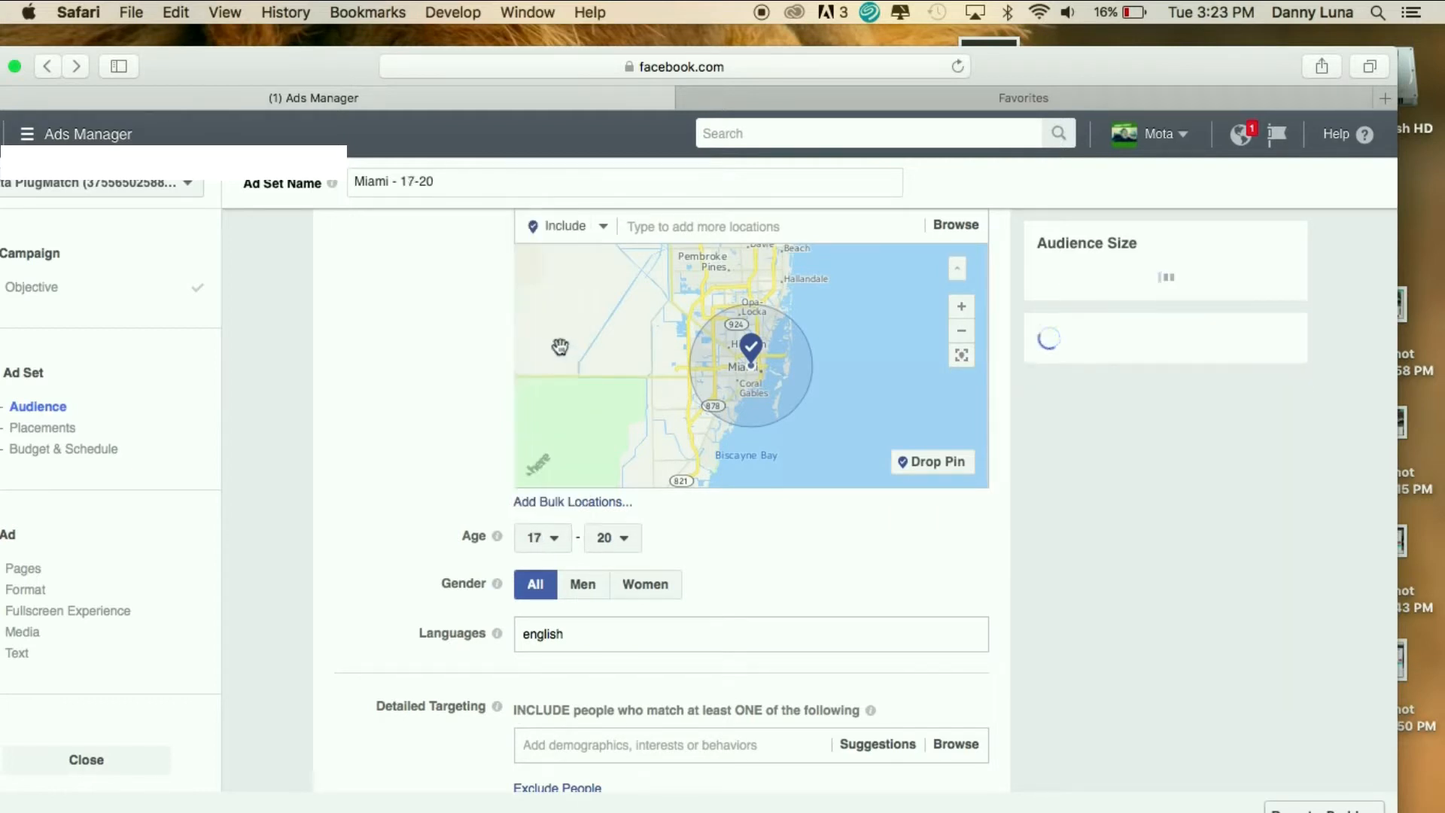
pyautogui.click(612, 538)
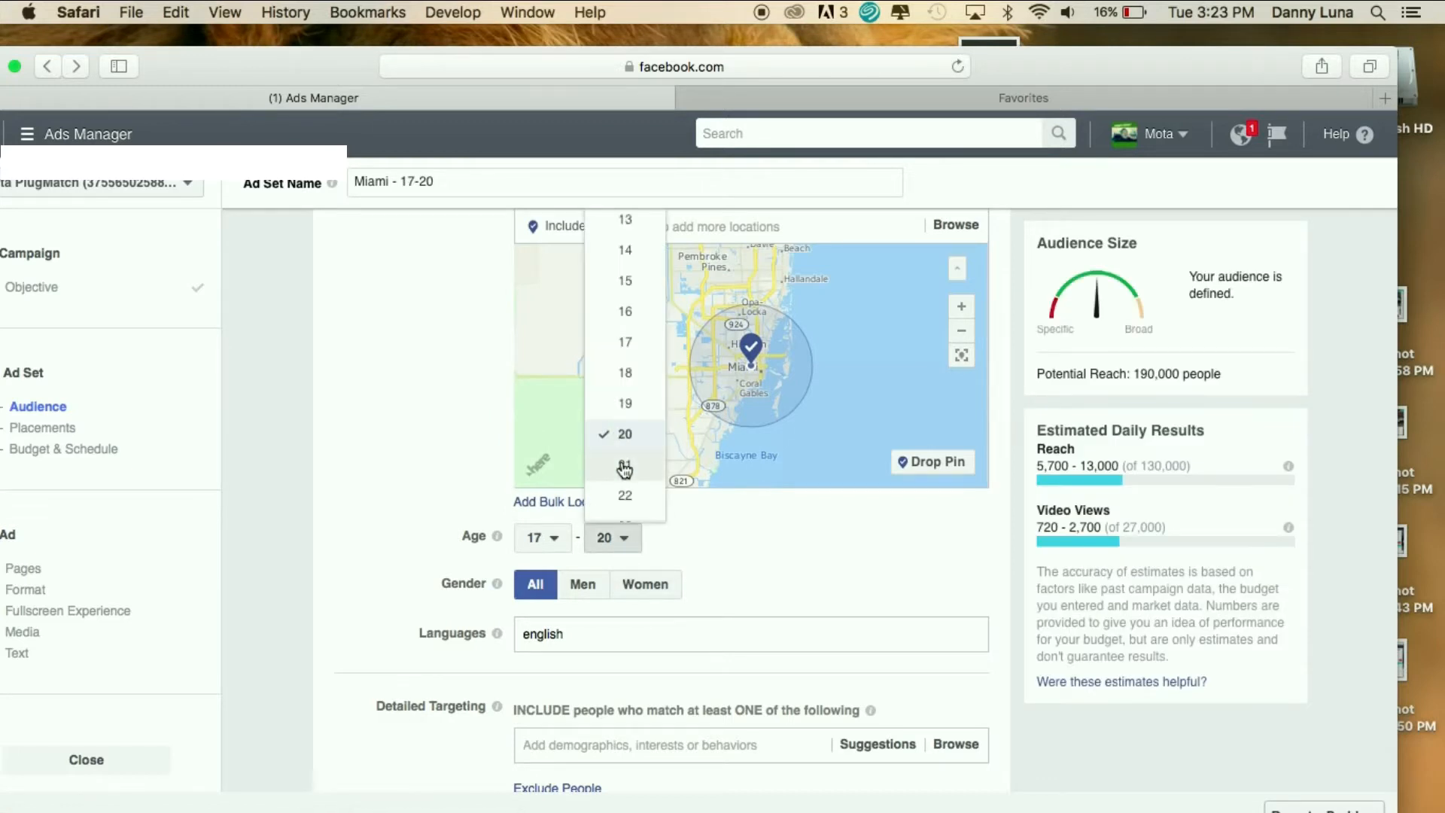
pyautogui.click(622, 464)
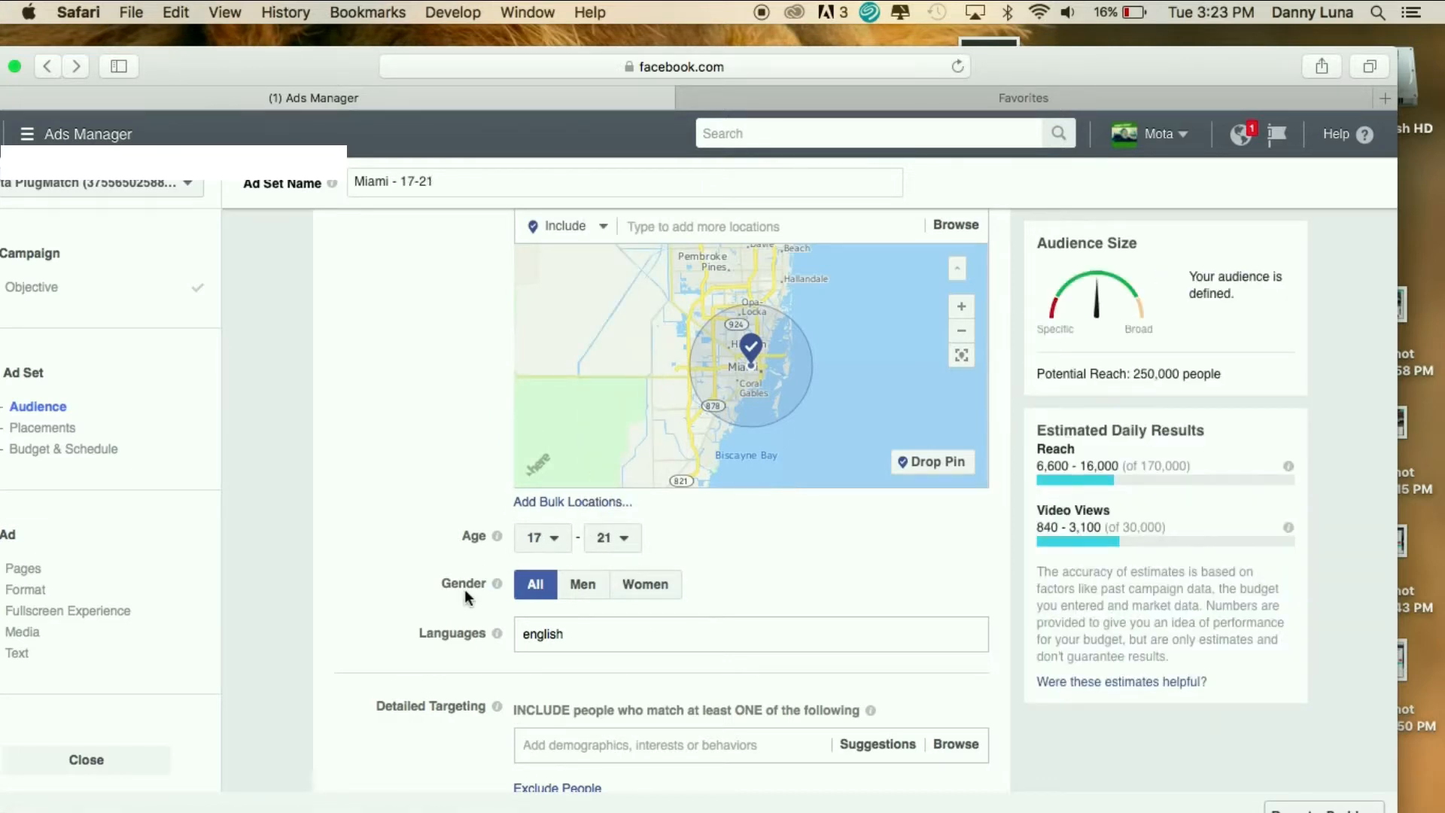
pyautogui.click(591, 595)
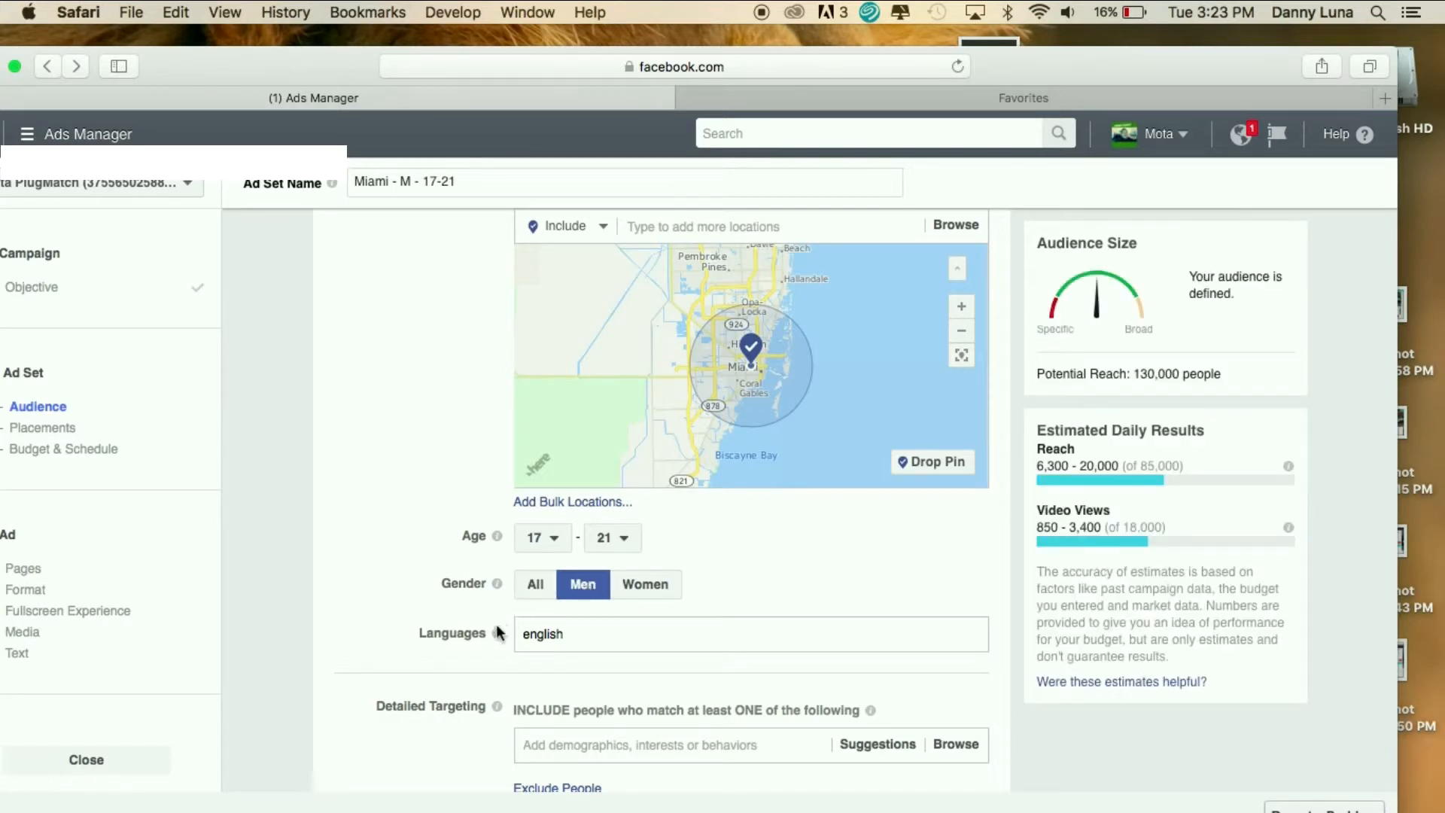
# - Add the interests J. Cole and Hiphop to the audience's detailed targeting
pyautogui.moveTo(494, 636)
pyautogui.scroll(-5, 563, 638)
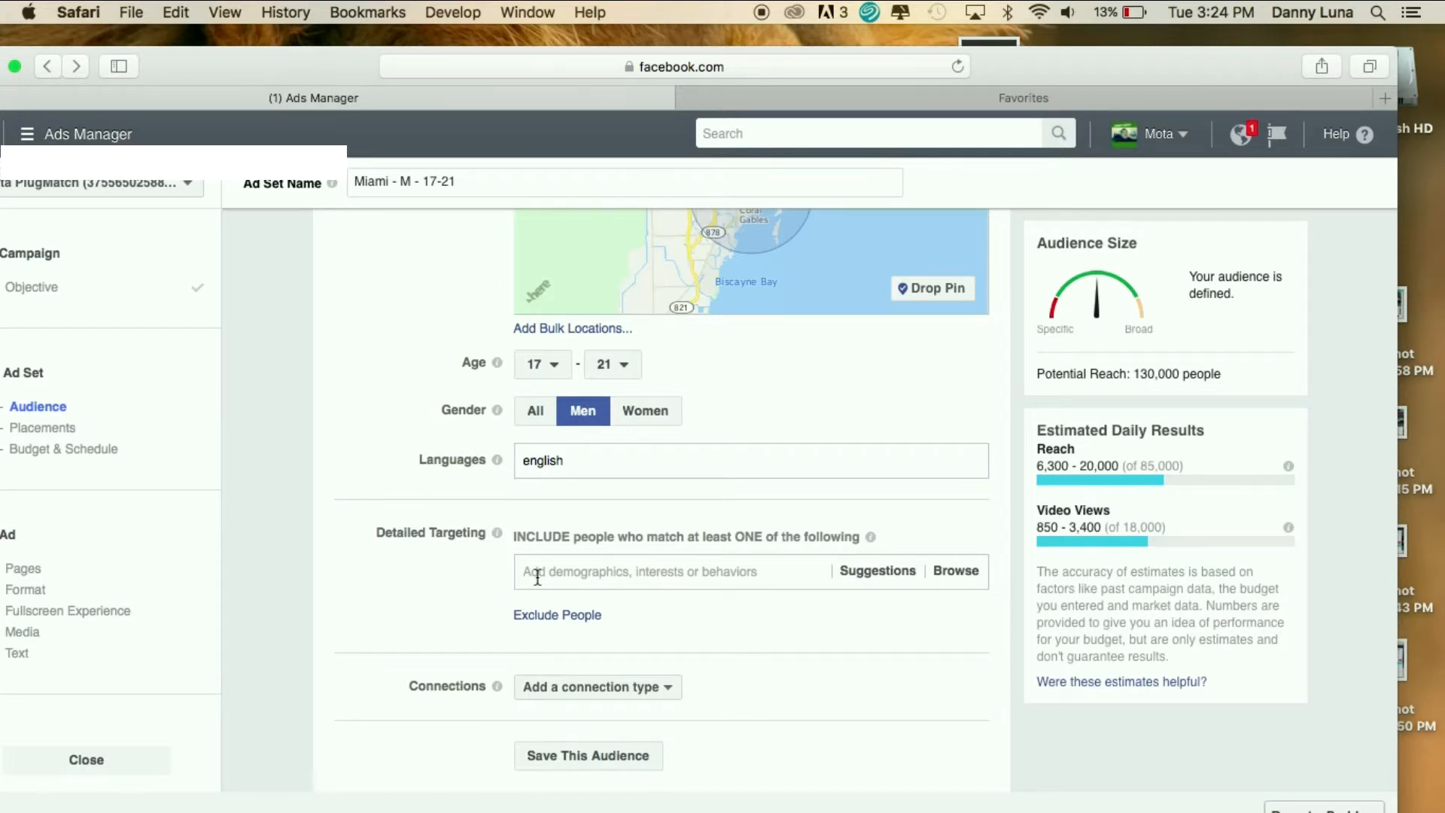
pyautogui.click(537, 577)
pyautogui.write('j cole')
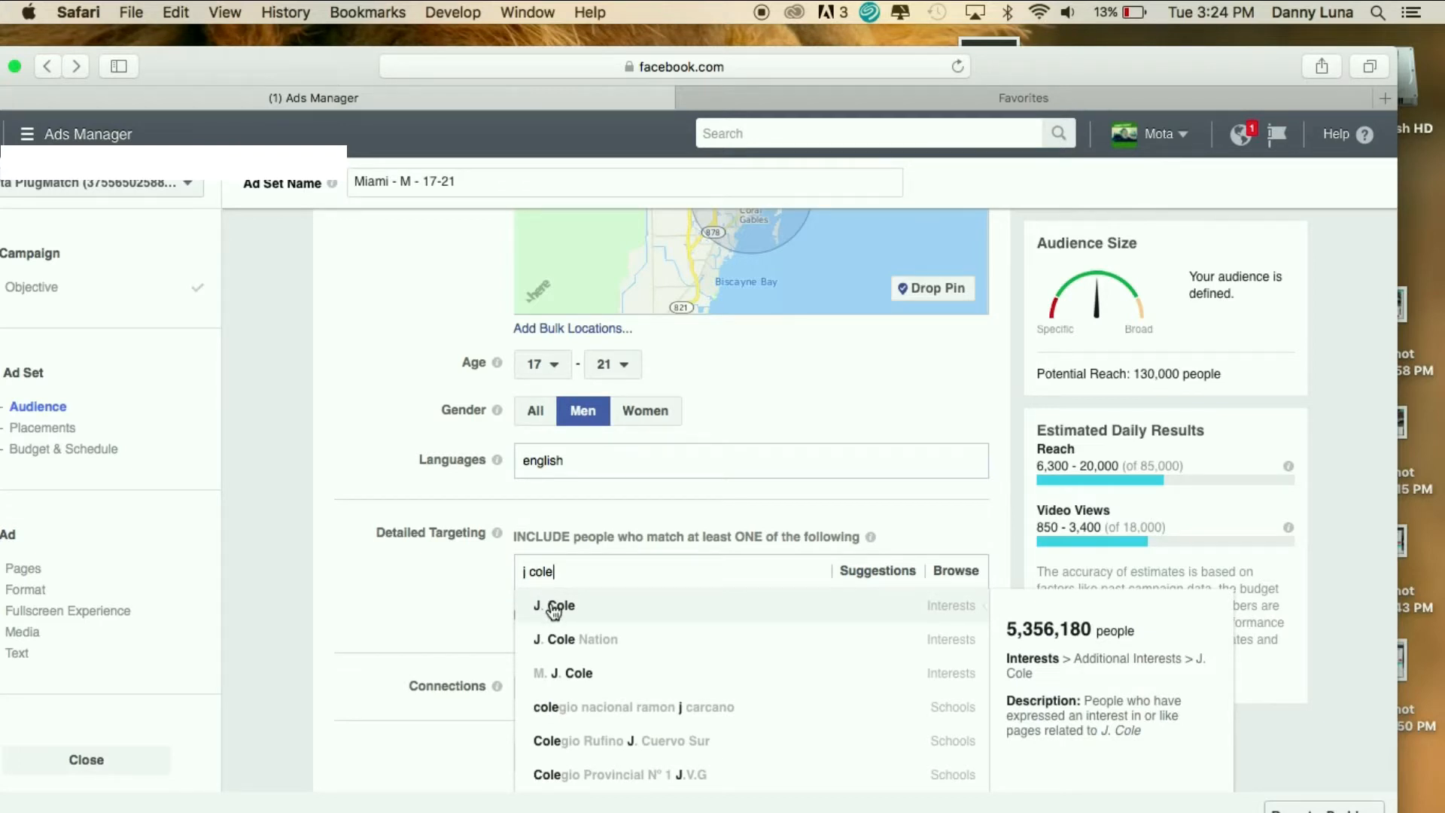
pyautogui.click(554, 607)
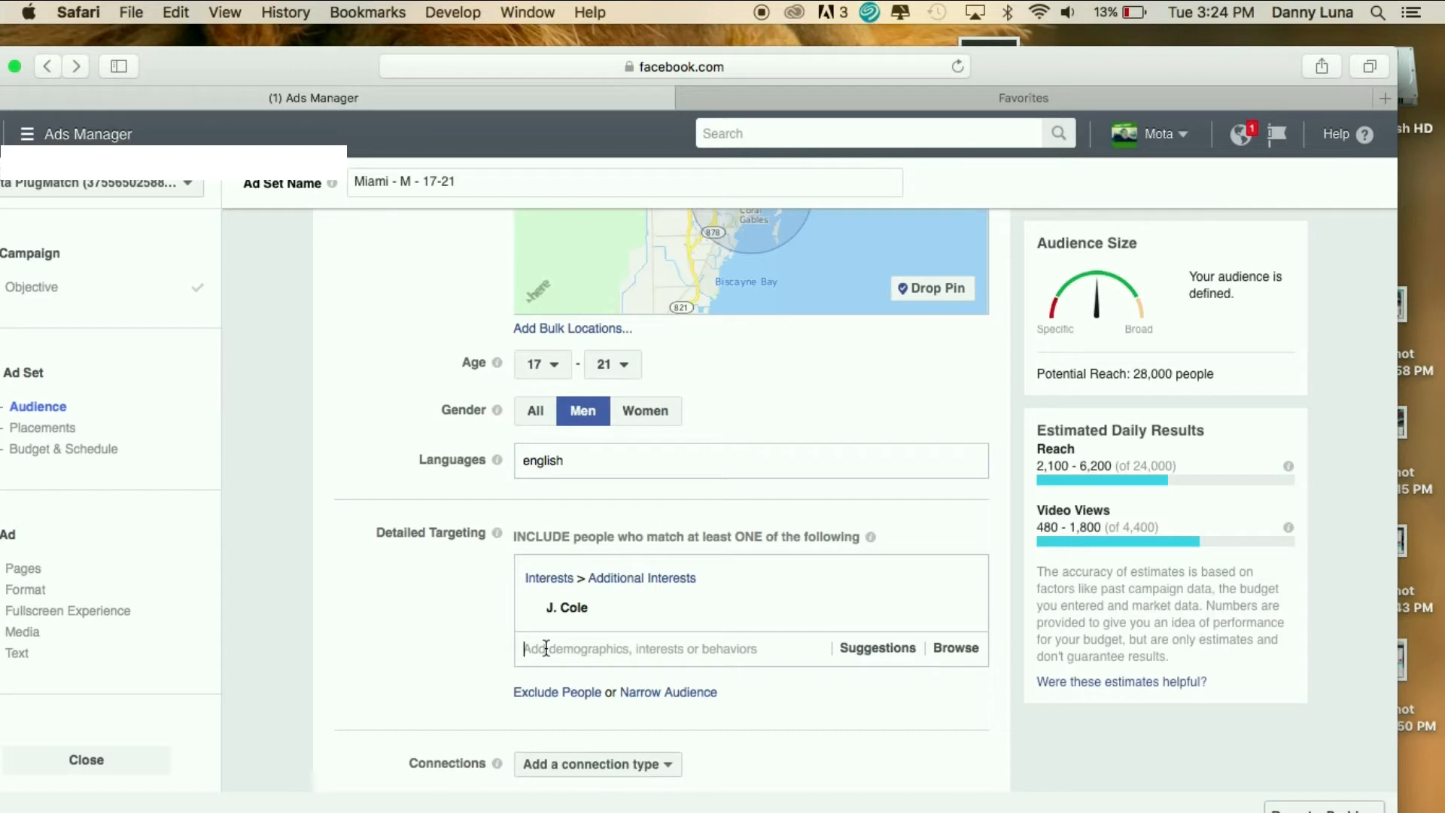
pyautogui.write('hiphop')
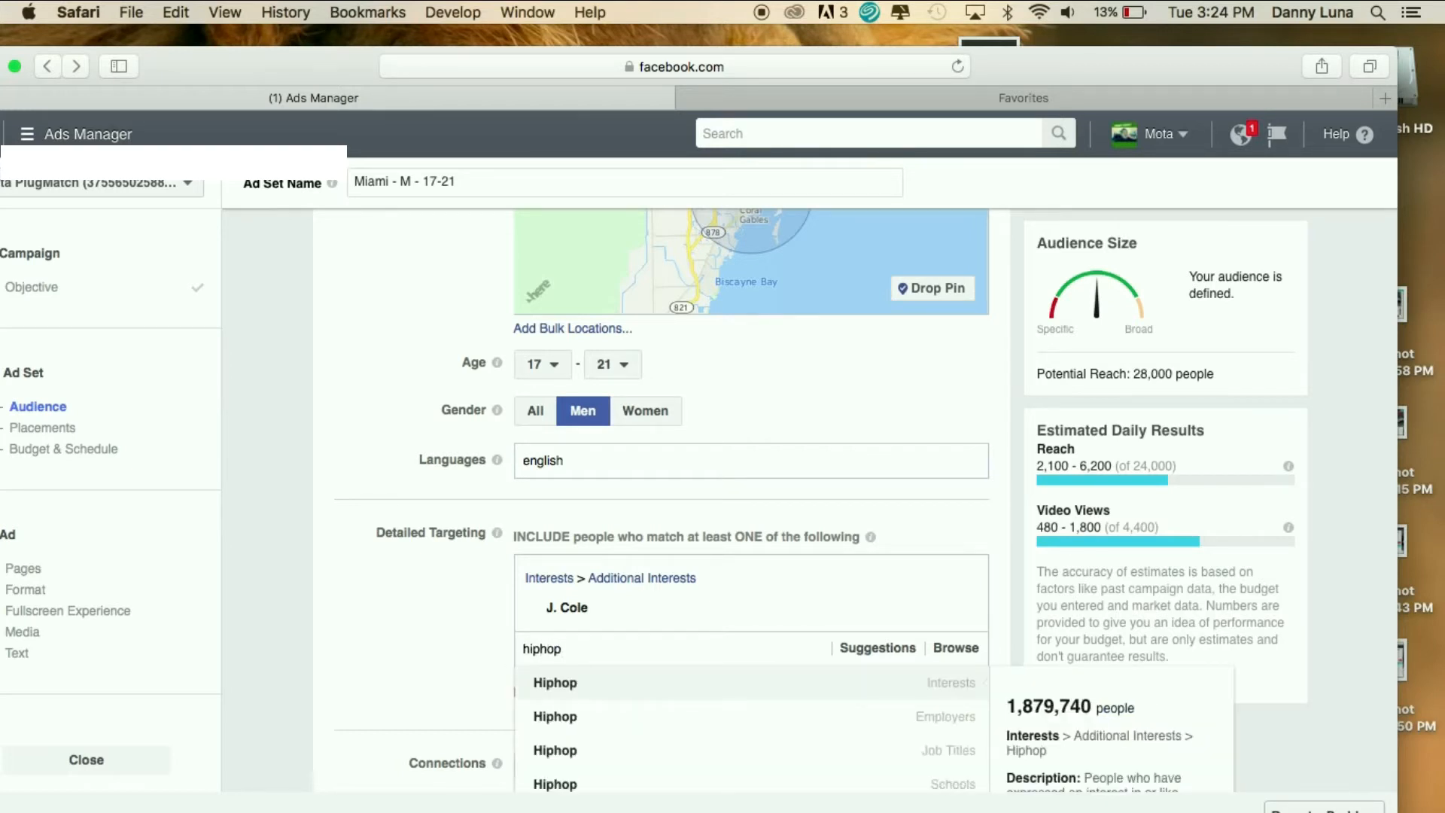
pyautogui.click(562, 683)
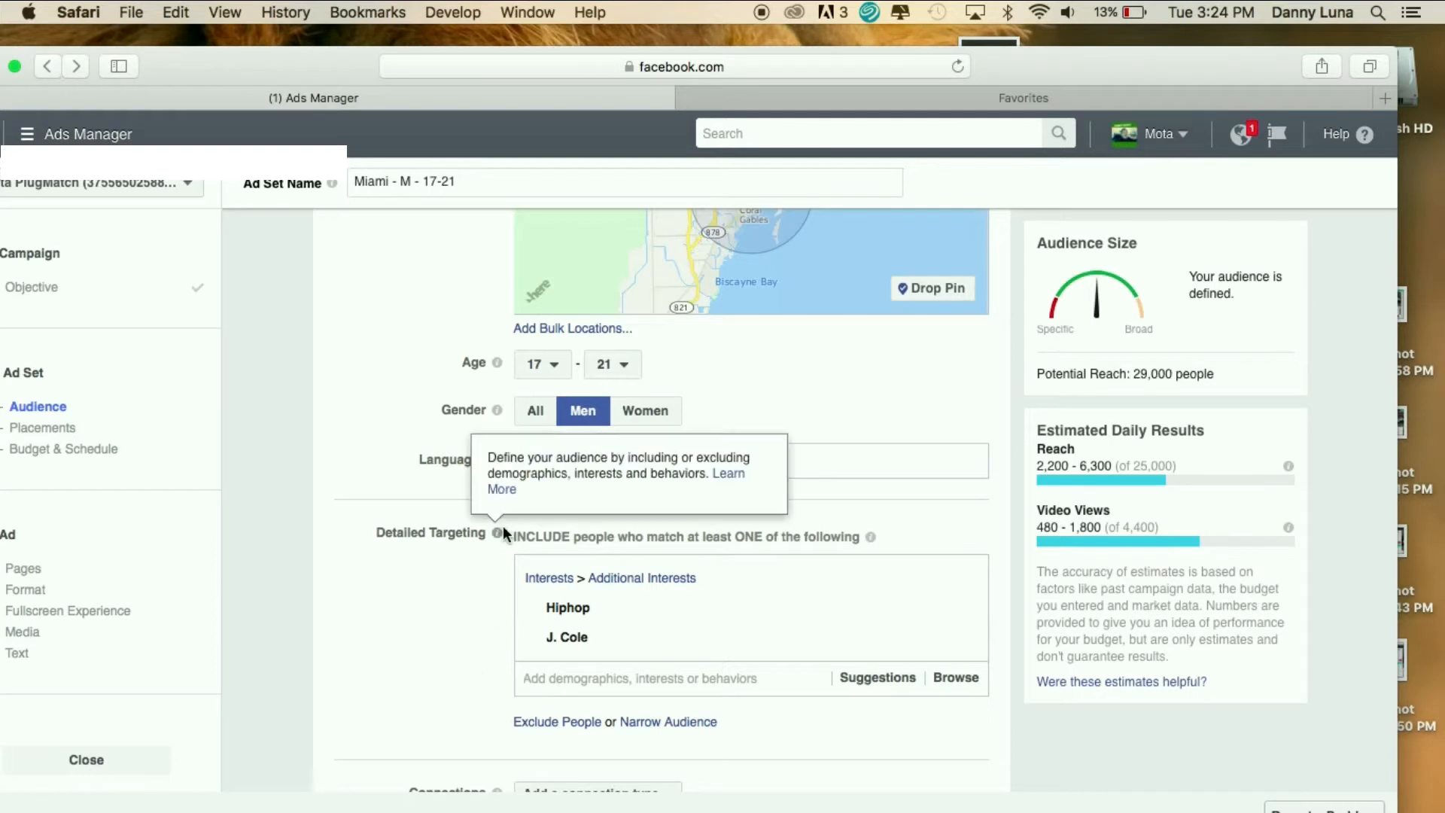
# - Include the Internet radio behavior from Behaviors > Media > Radio in the detailed targeting
pyautogui.scroll(-3, 502, 525)
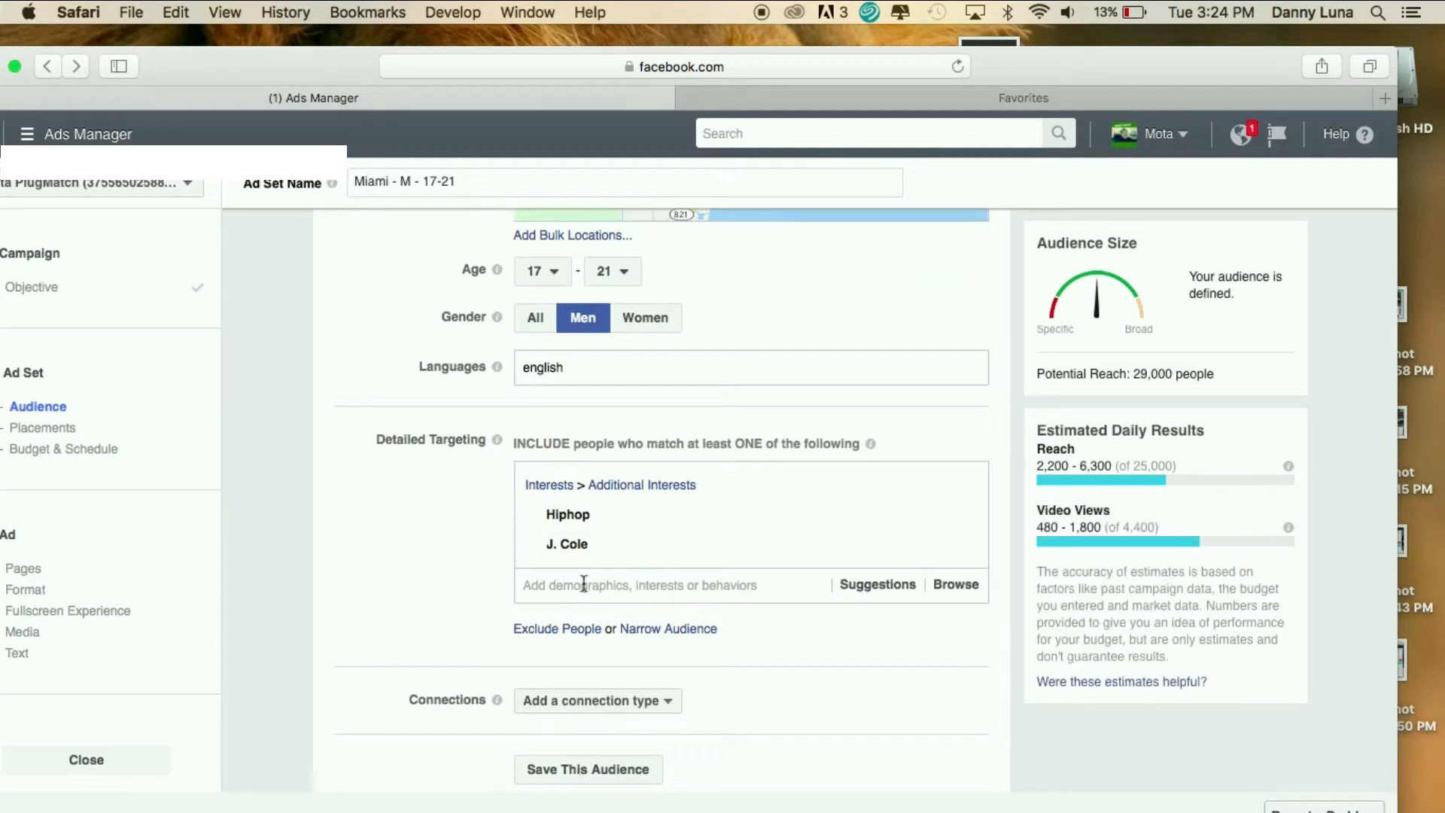
pyautogui.click(952, 587)
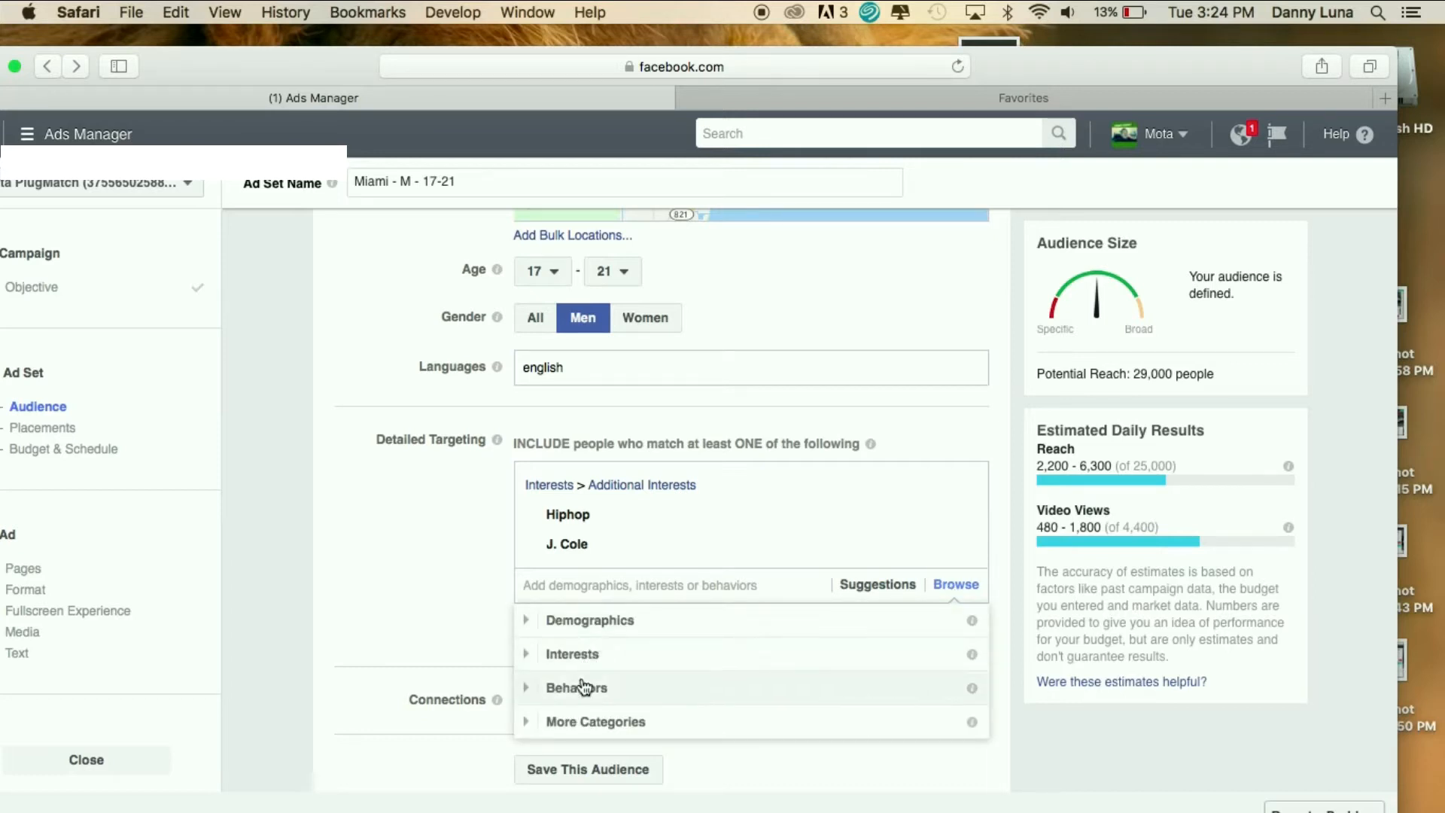
pyautogui.click(530, 690)
pyautogui.scroll(-5, 530, 694)
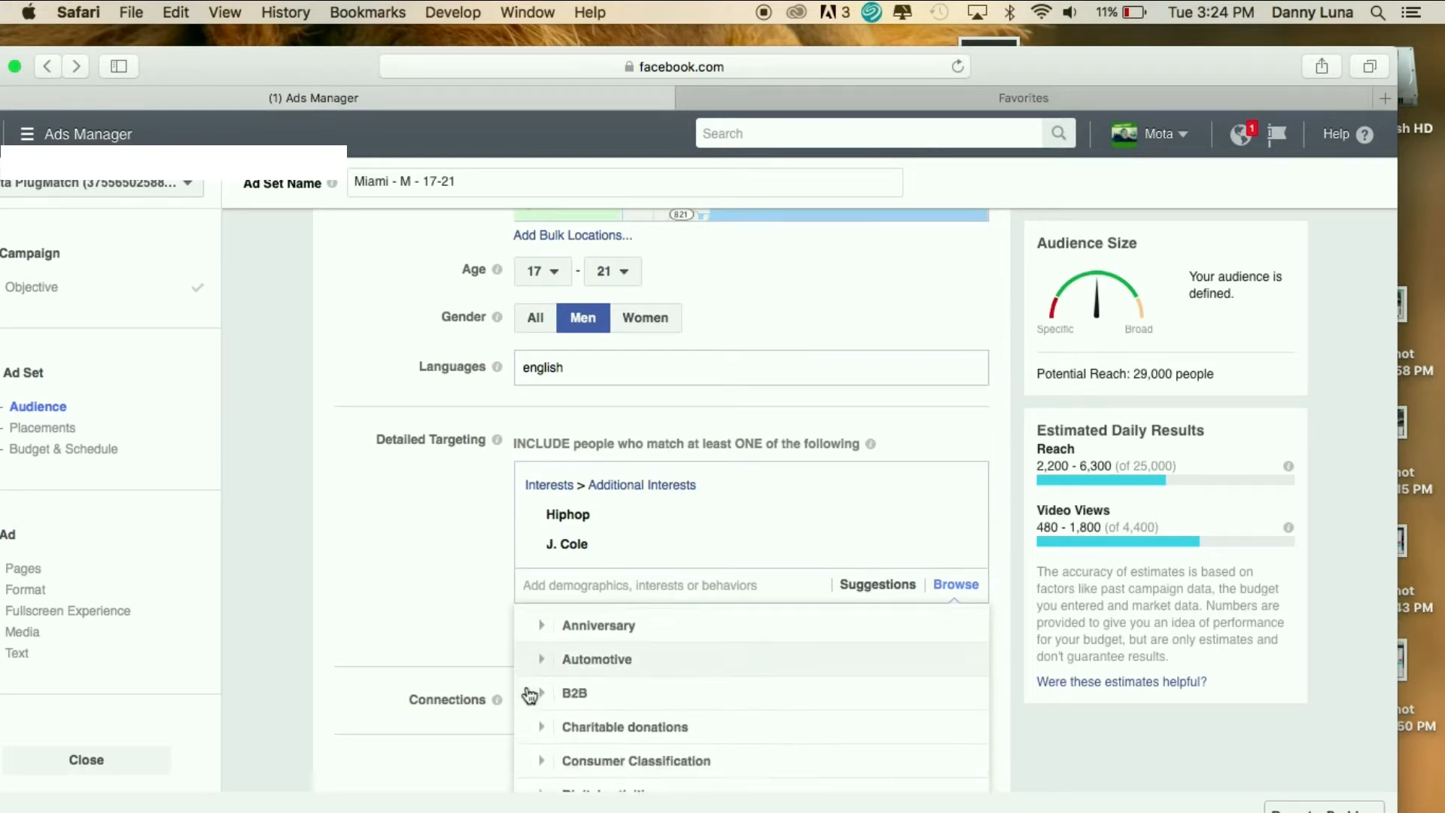
pyautogui.scroll(-2, 530, 694)
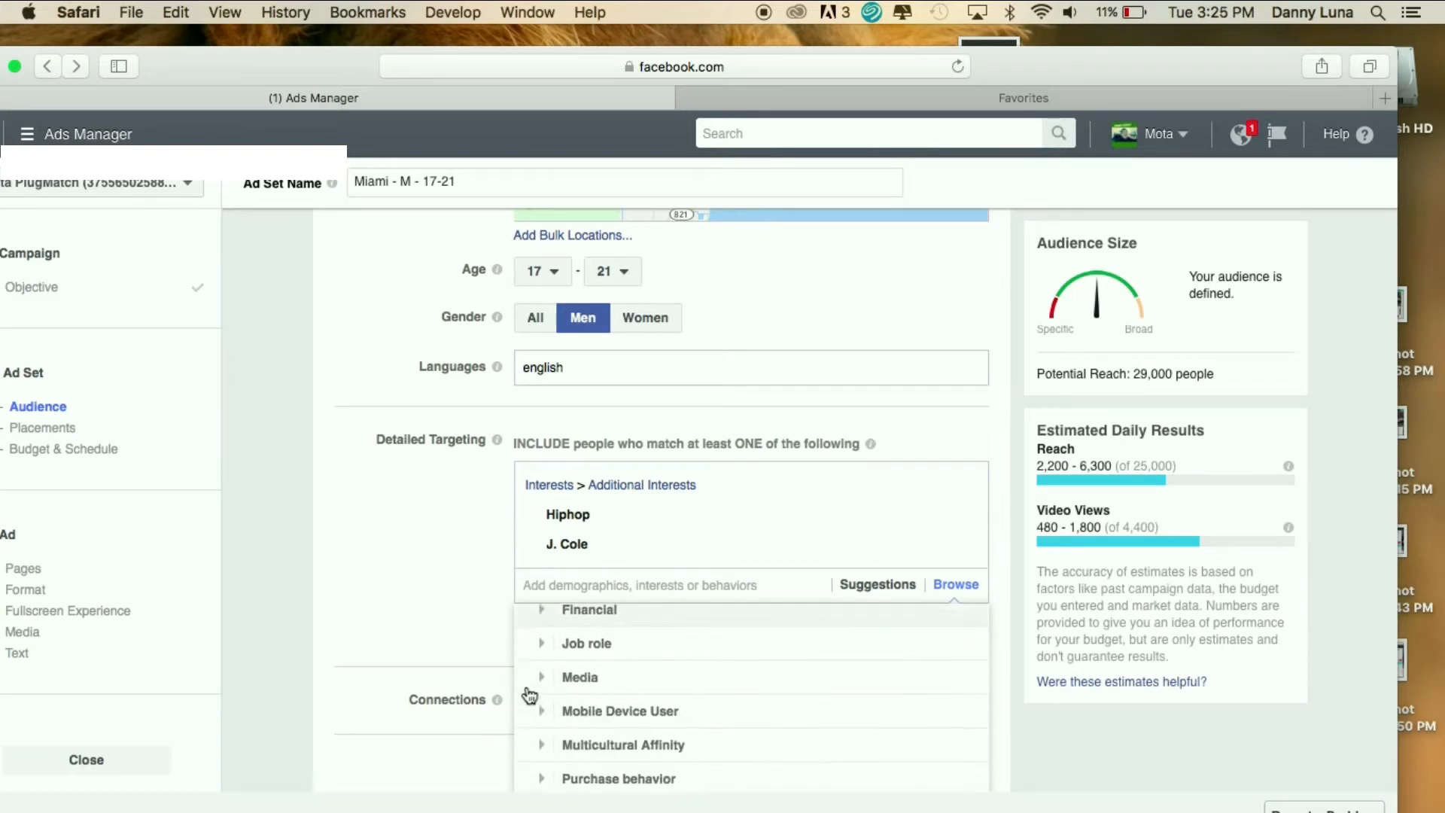
pyautogui.click(535, 688)
pyautogui.scroll(-1, 547, 685)
pyautogui.click(556, 655)
pyautogui.scroll(-1, 557, 661)
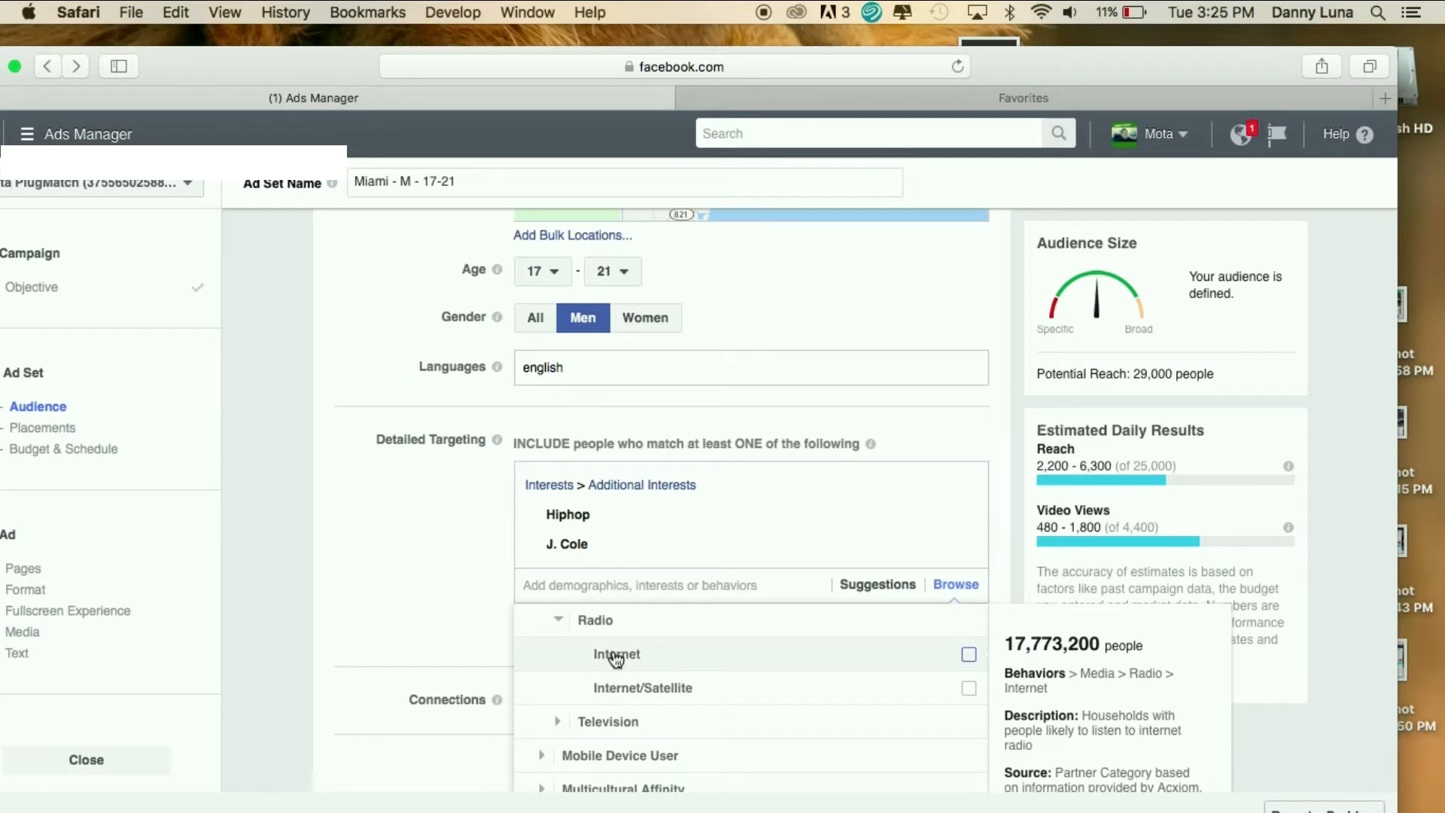
pyautogui.click(970, 656)
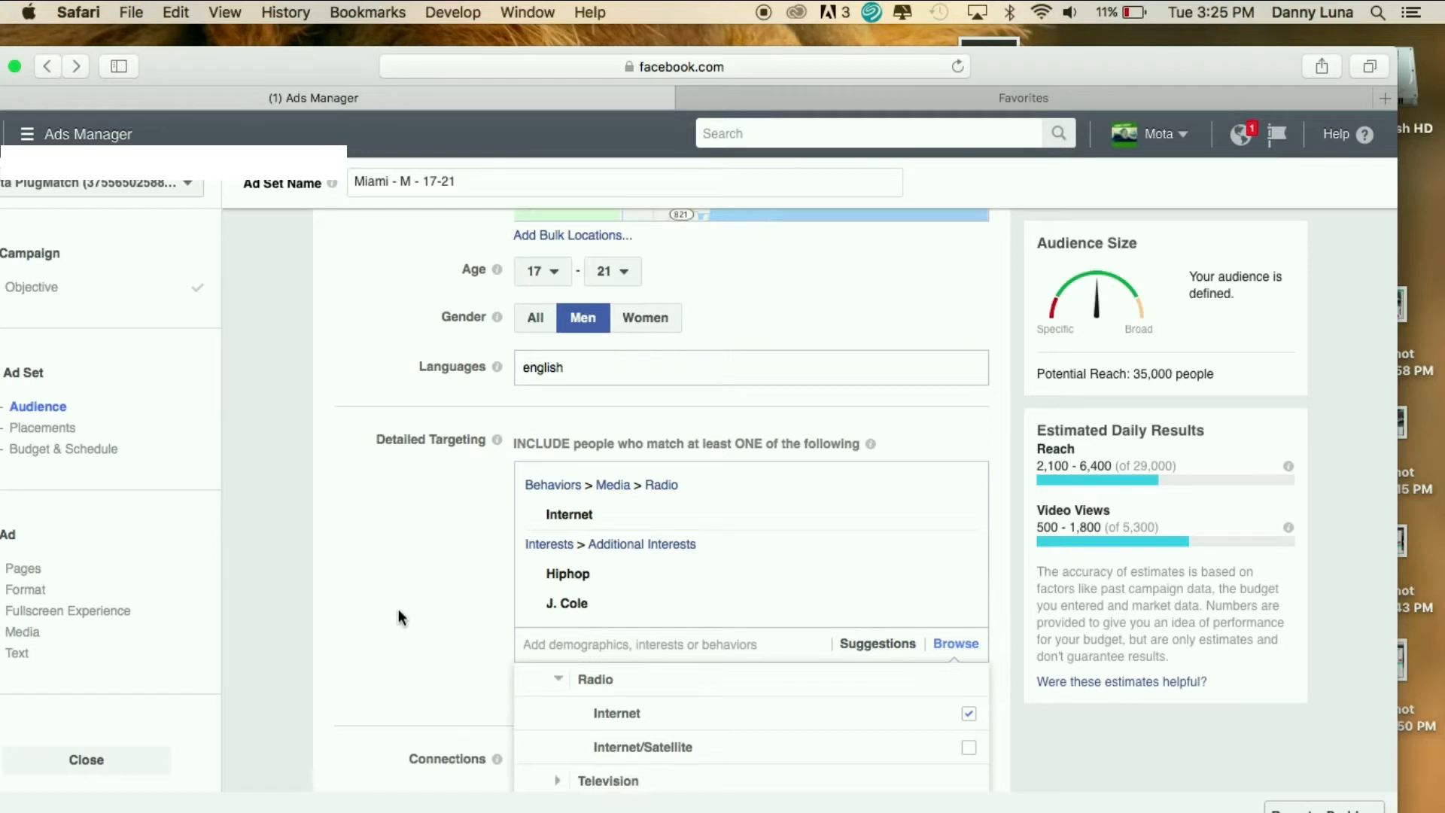
# - Review the selected targeting with the category list closed, and examine the Connections, Placements and Budget & Schedule settings
pyautogui.scroll(-3, 399, 608)
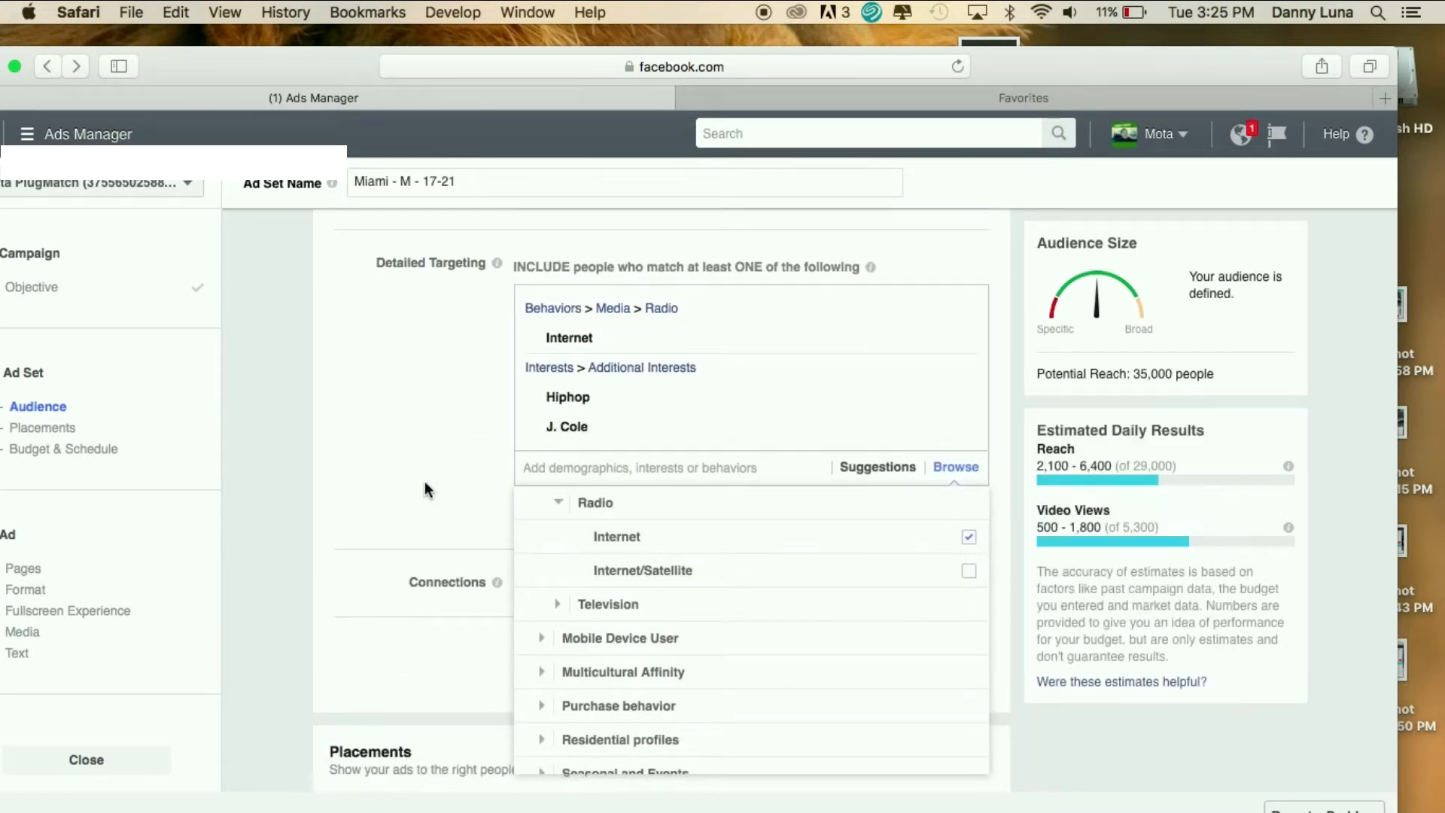
pyautogui.scroll(3, 425, 482)
pyautogui.scroll(1, 424, 482)
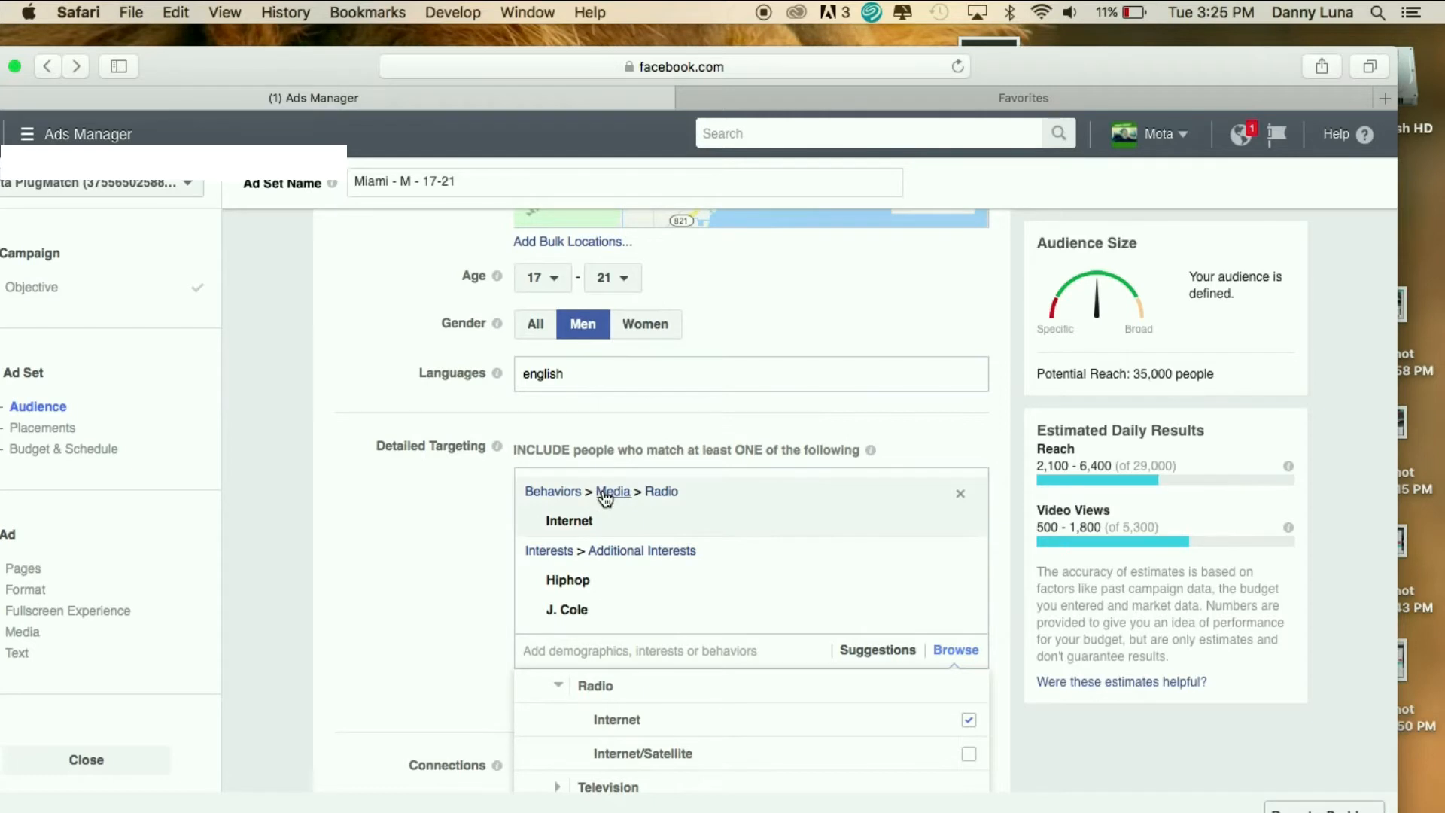
pyautogui.moveTo(565, 613)
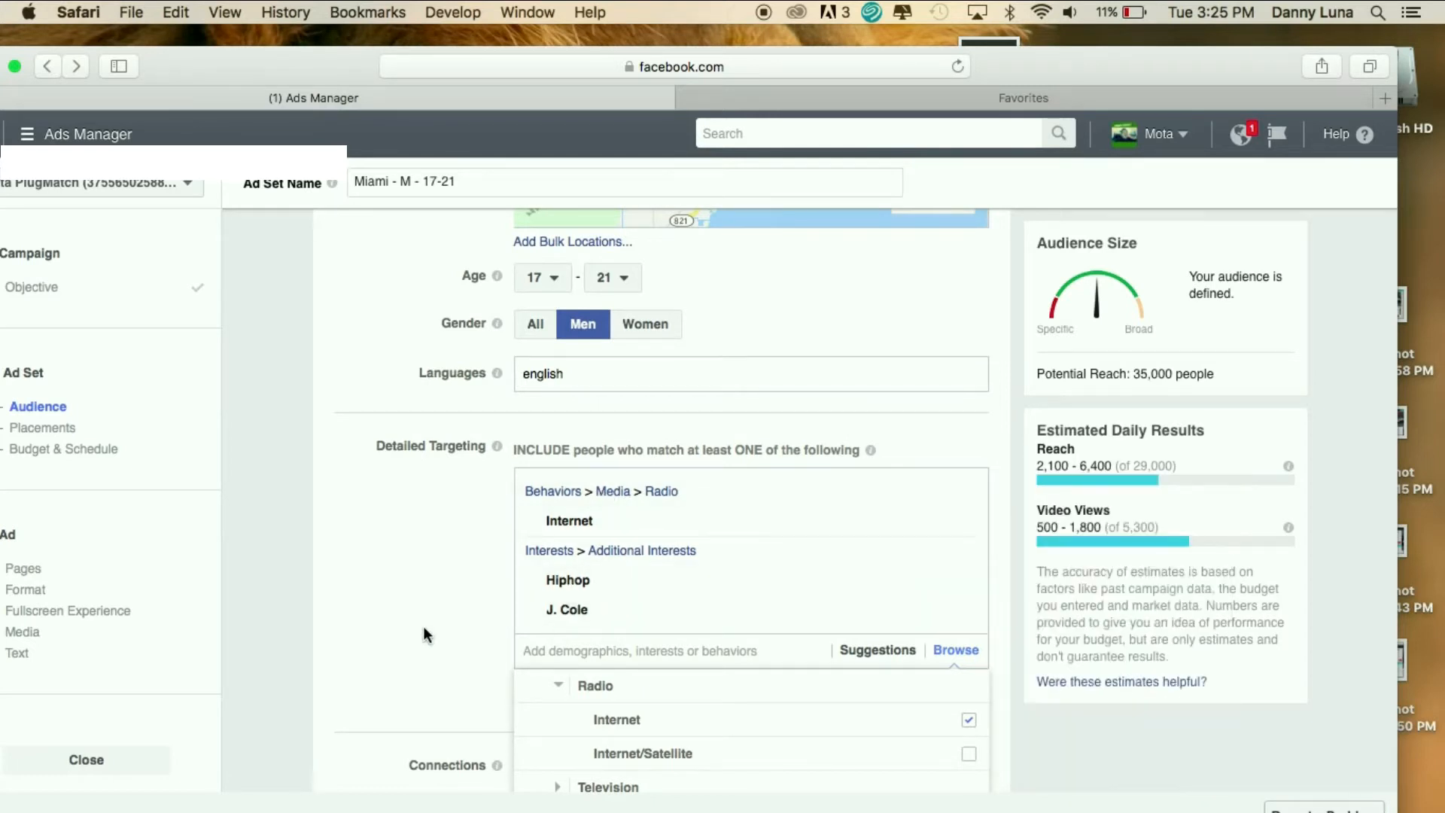
pyautogui.scroll(-3, 423, 627)
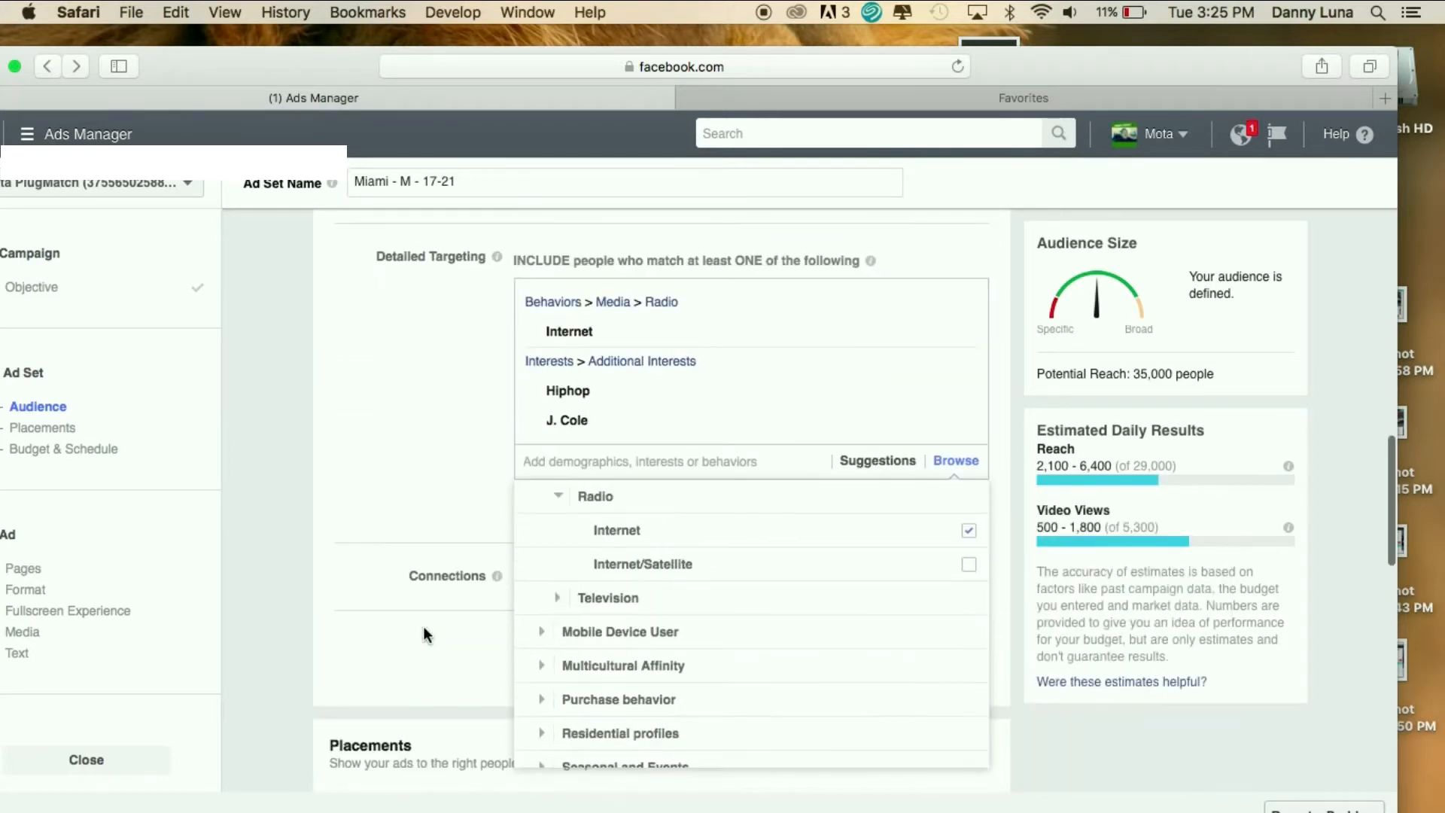
pyautogui.click(417, 487)
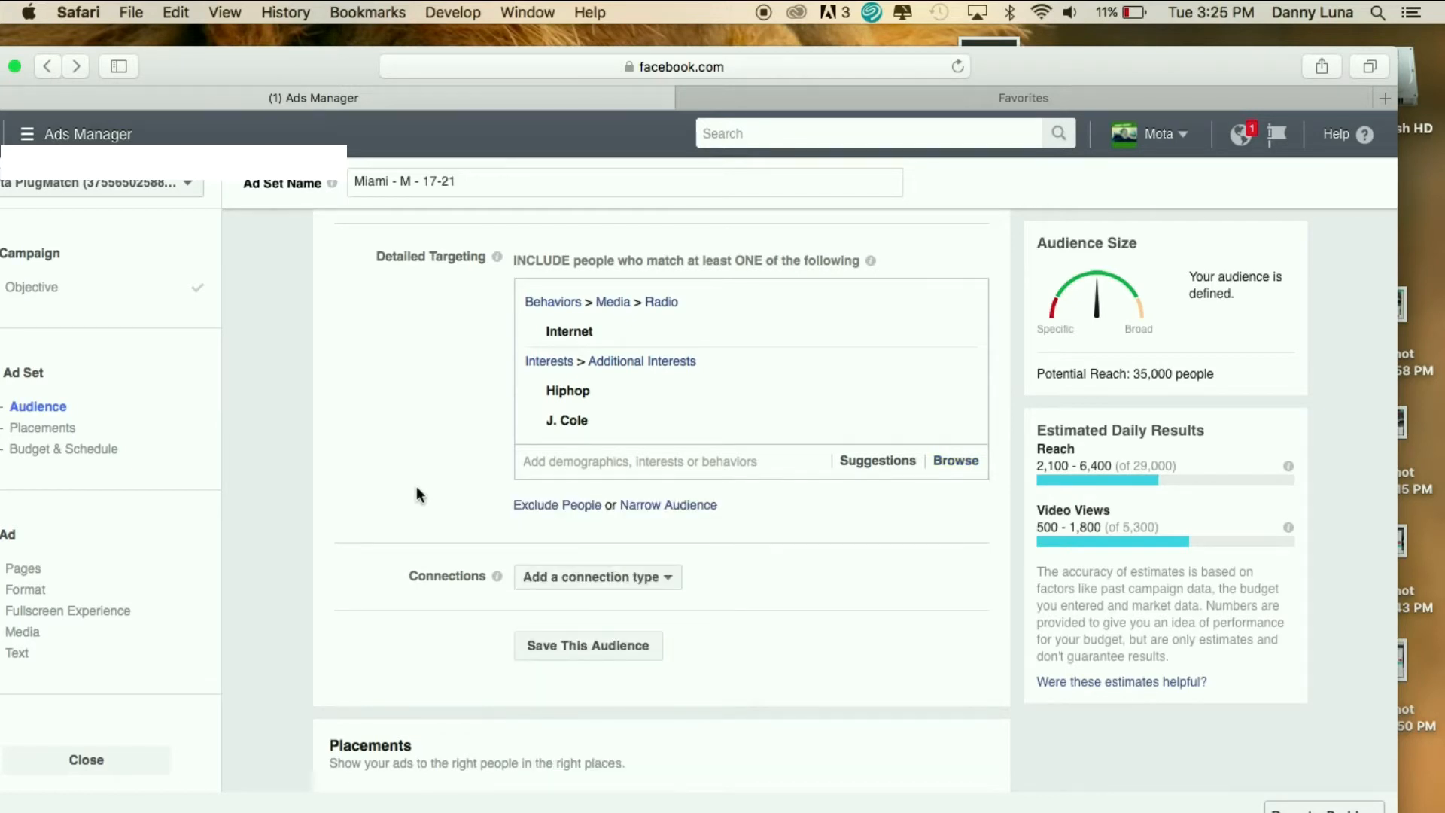
pyautogui.scroll(-4, 417, 489)
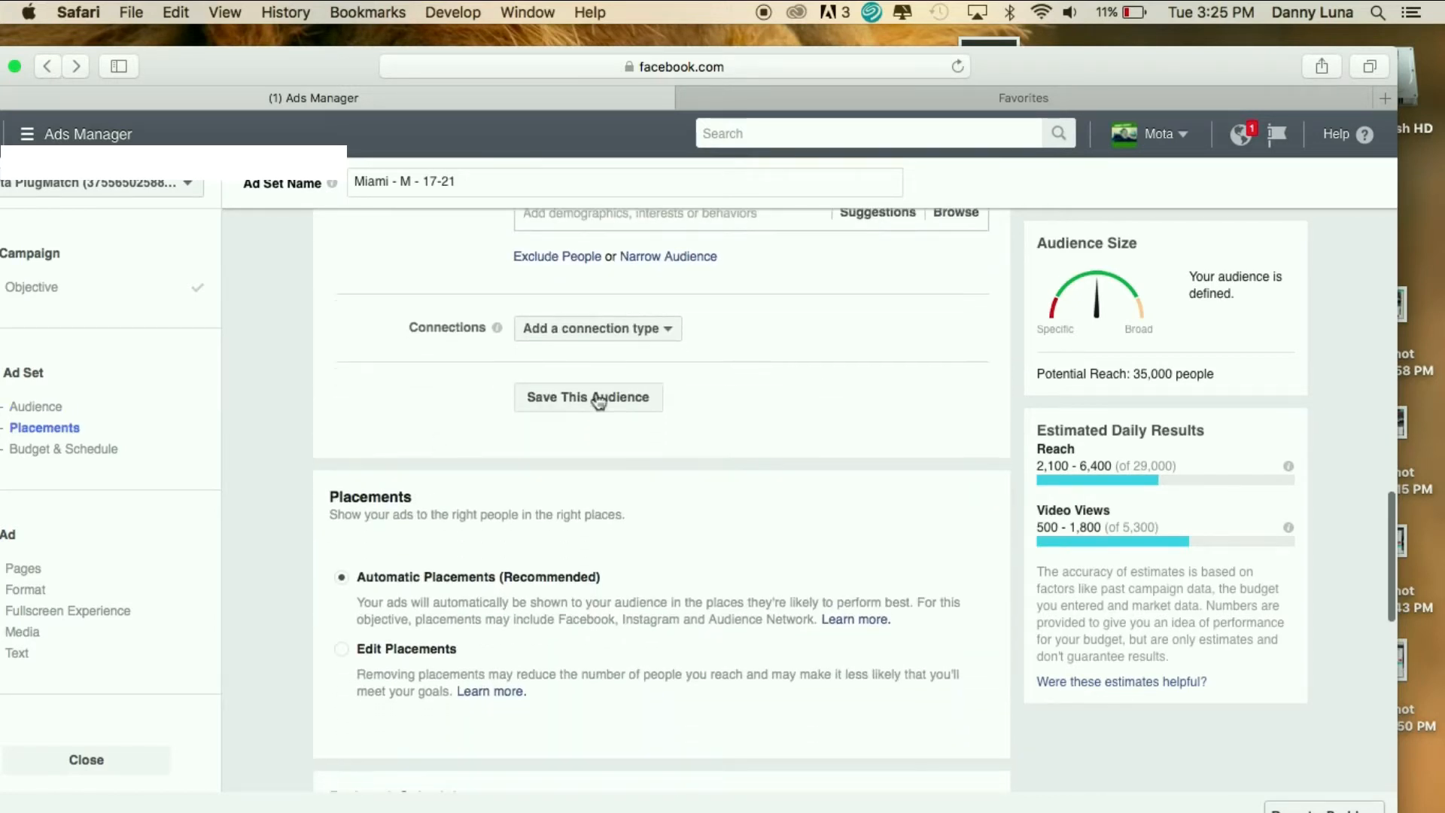
pyautogui.moveTo(496, 335)
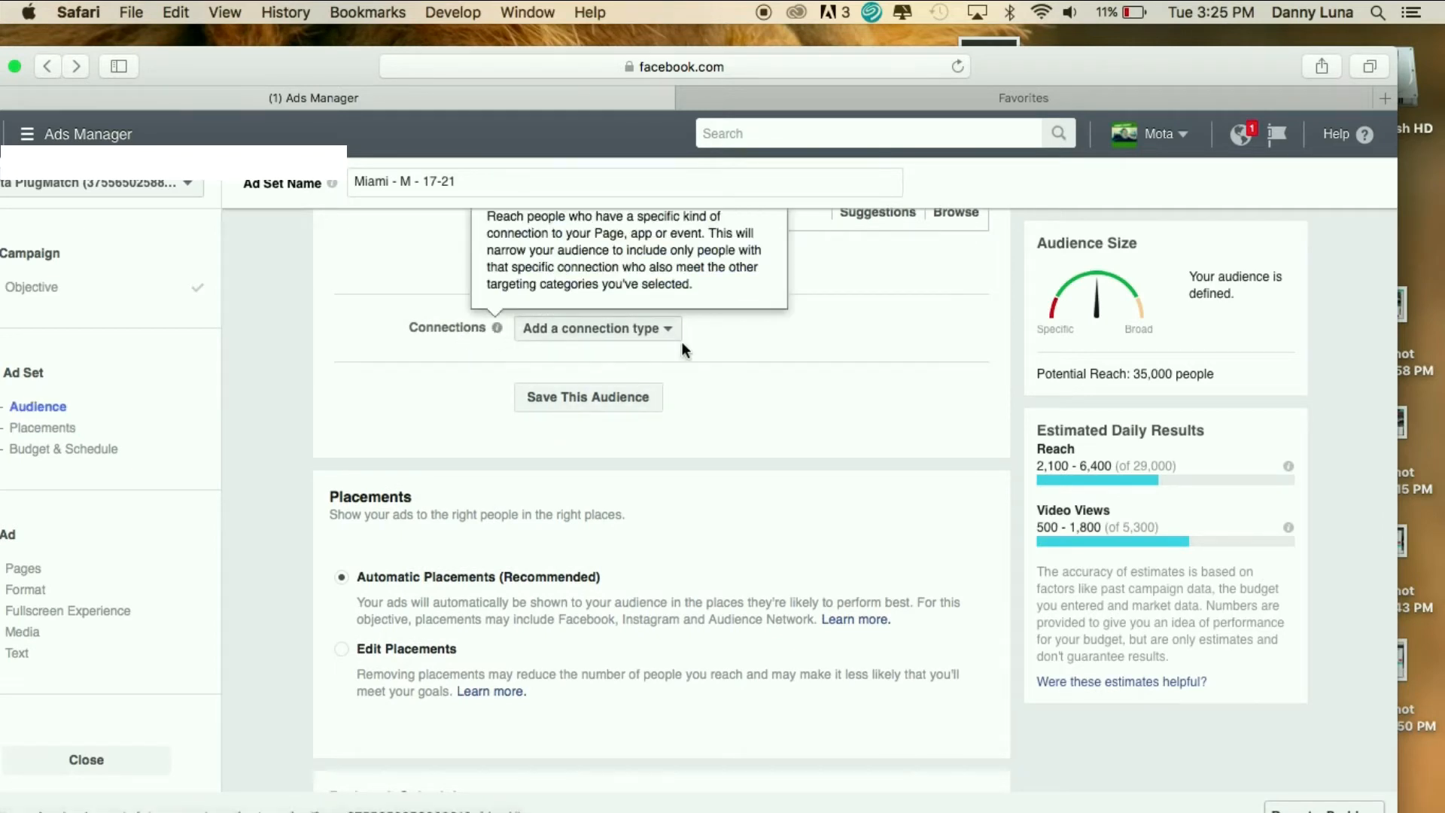
pyautogui.scroll(-3, 775, 443)
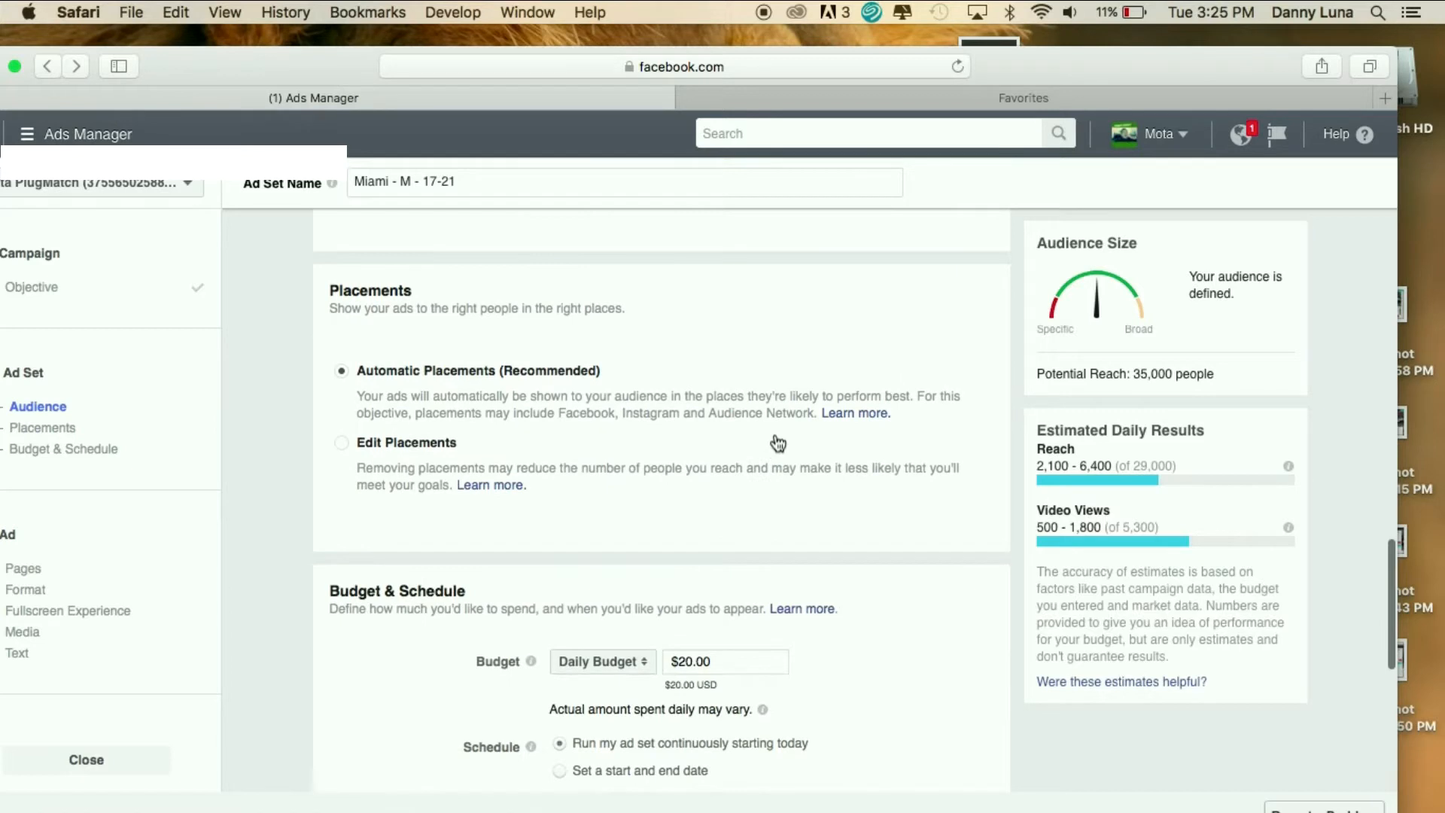
# - Set the ad set's daily budget to $2.00
pyautogui.scroll(-3, 778, 444)
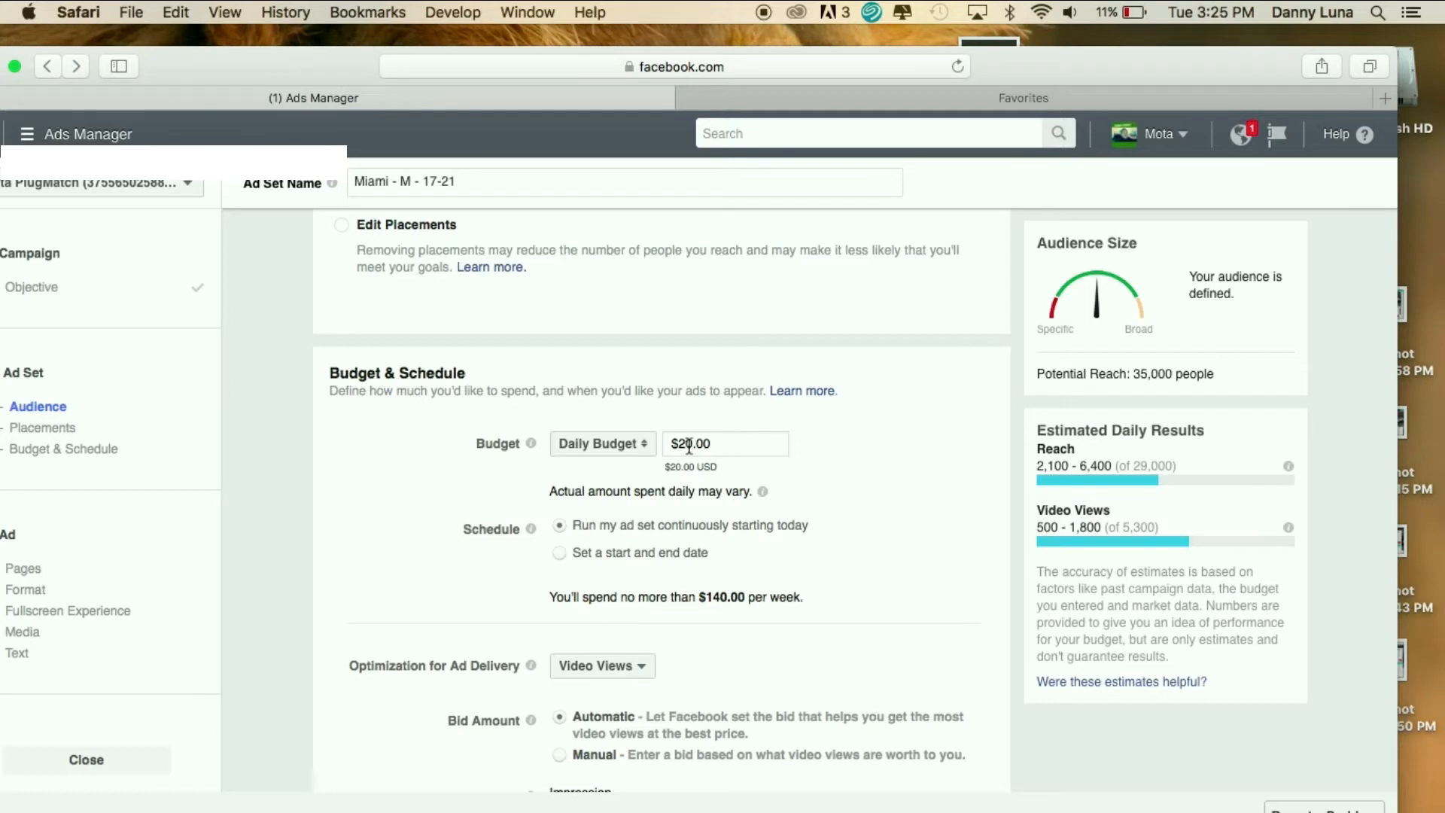
pyautogui.moveTo(715, 445); pyautogui.dragTo(676, 446)
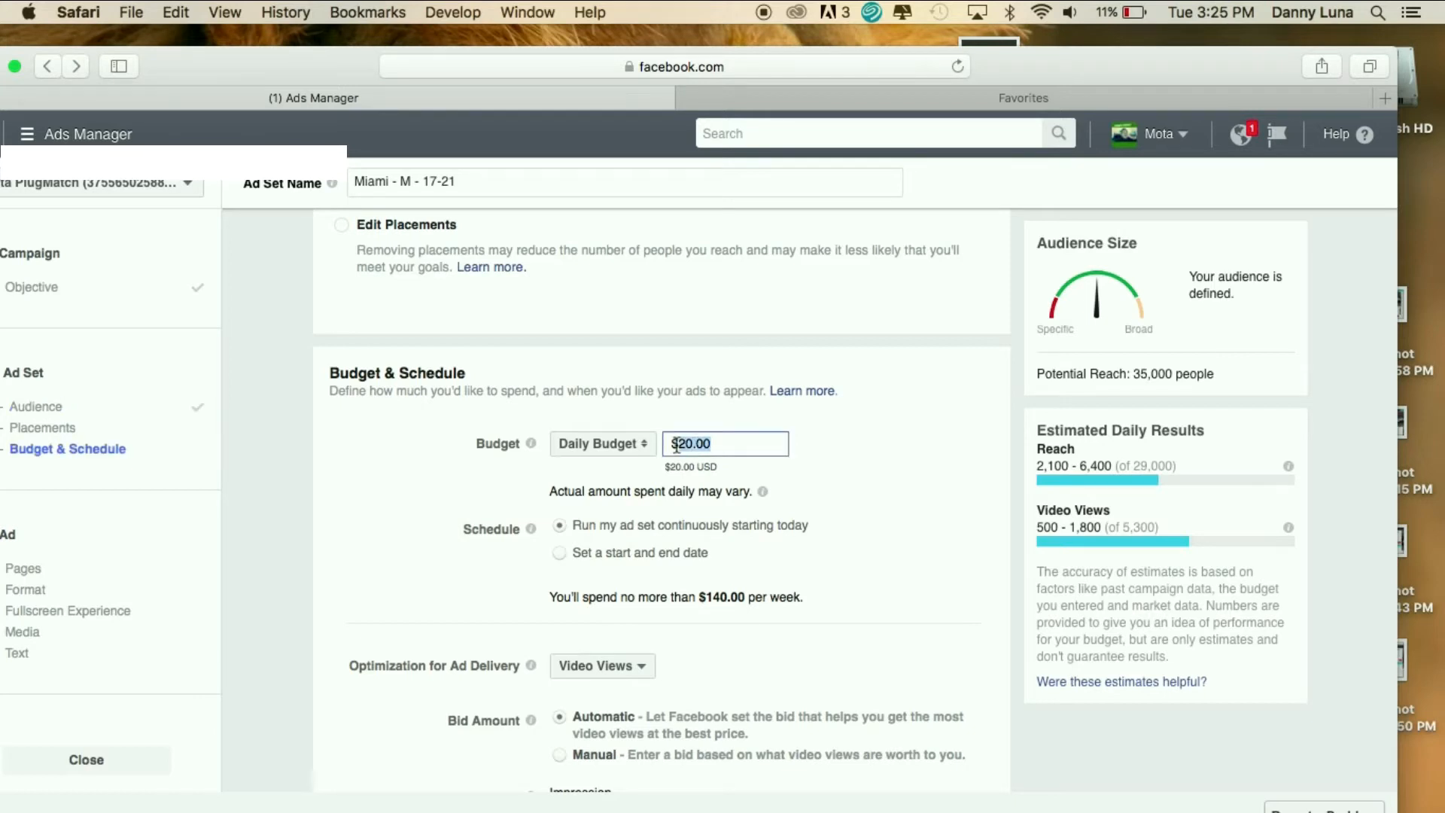
pyautogui.write('2.00')
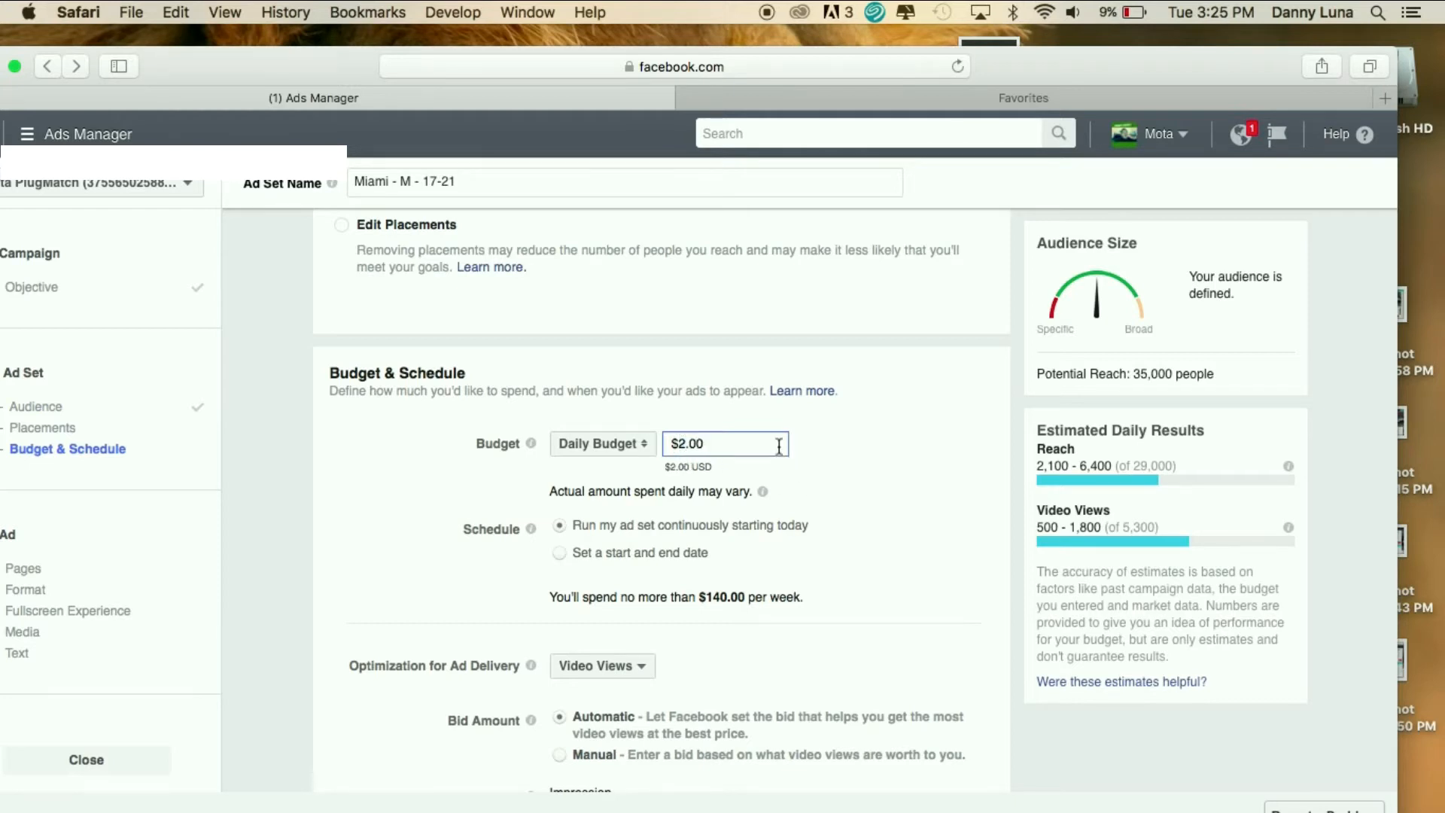
# - Review the audience, schedule, bidding and delivery settings of the ad set, and continue to the ad creation page
pyautogui.scroll(-3, 778, 445)
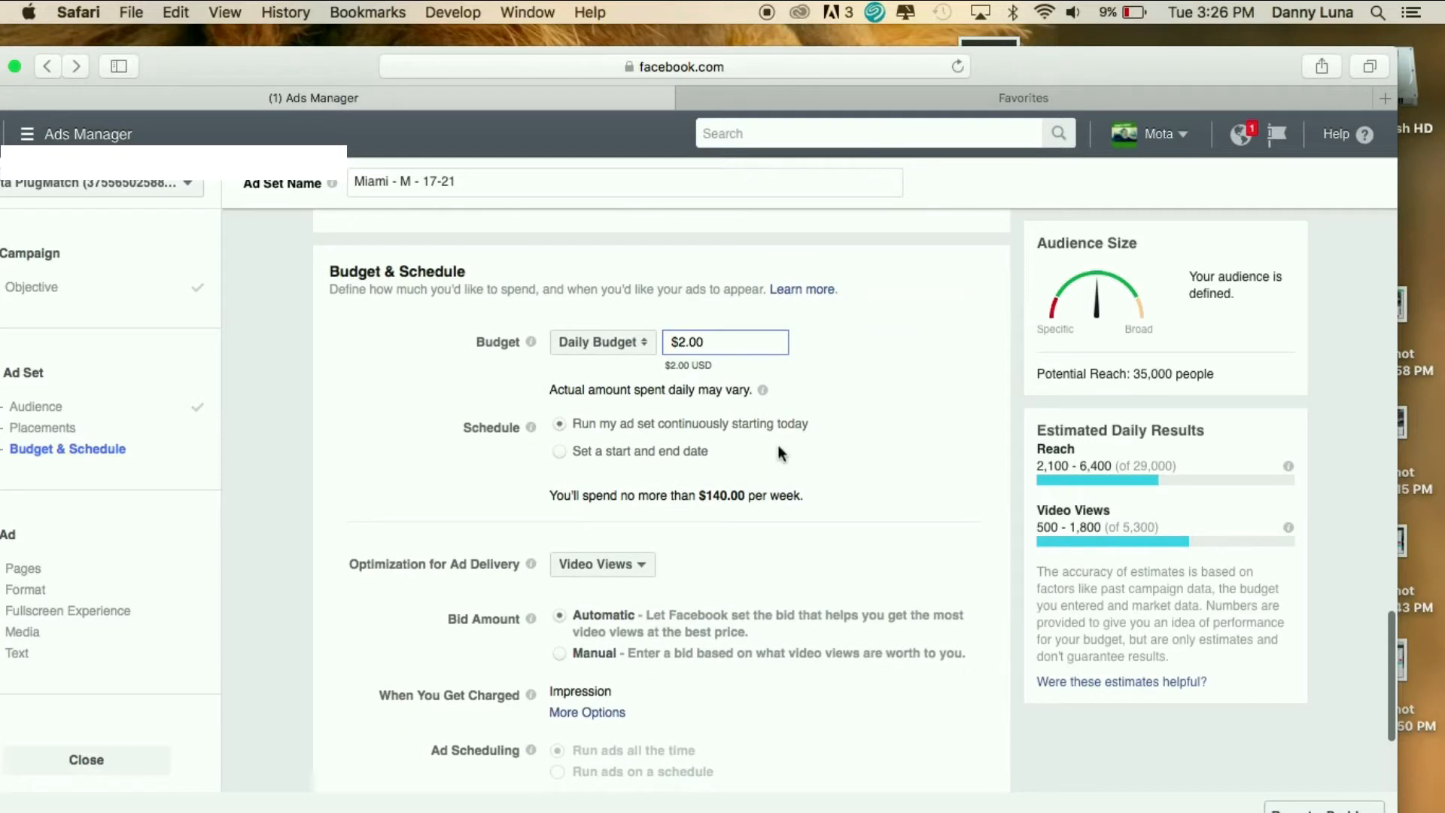
pyautogui.scroll(-5, 613, 520)
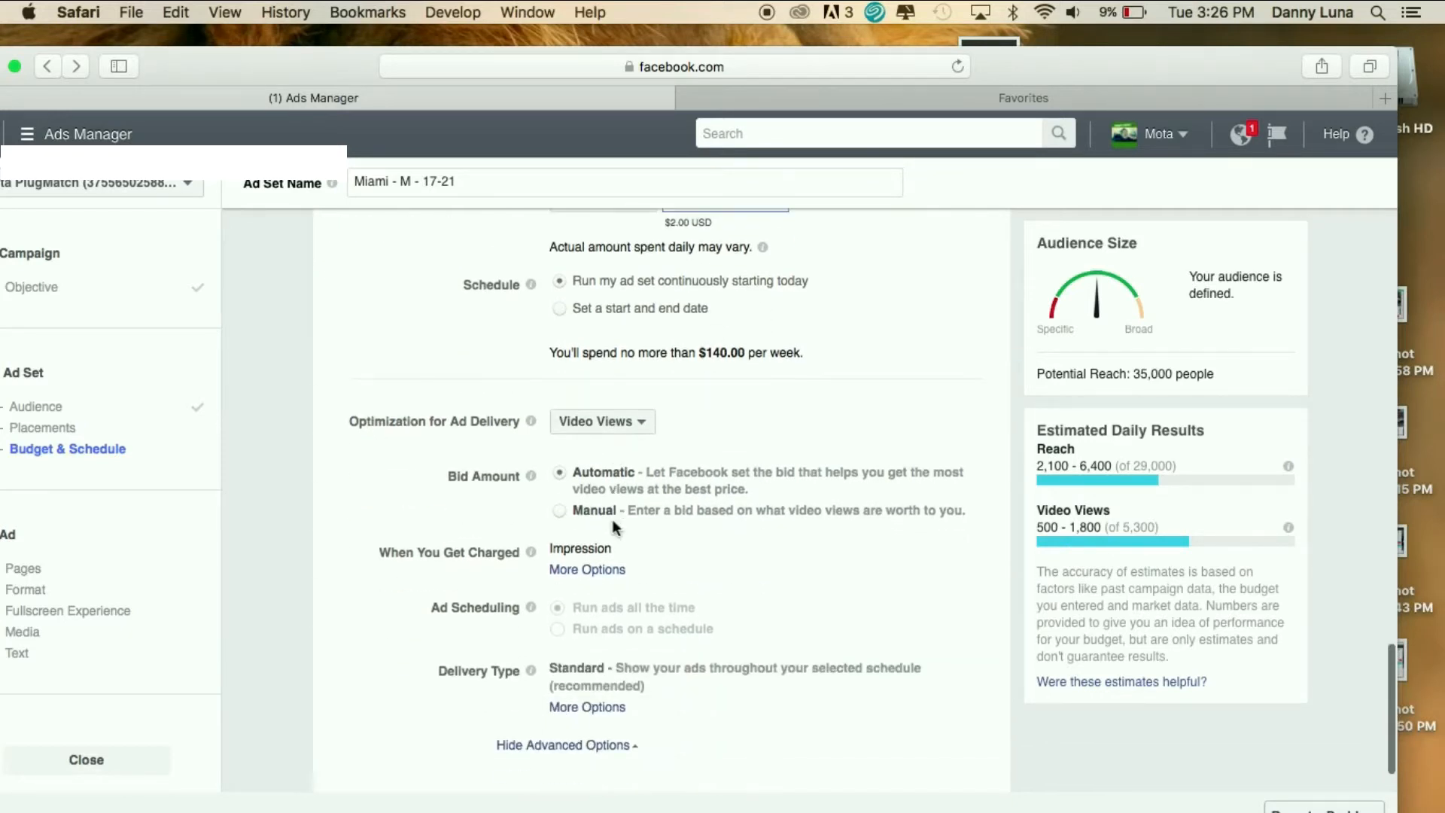
pyautogui.scroll(5, 612, 519)
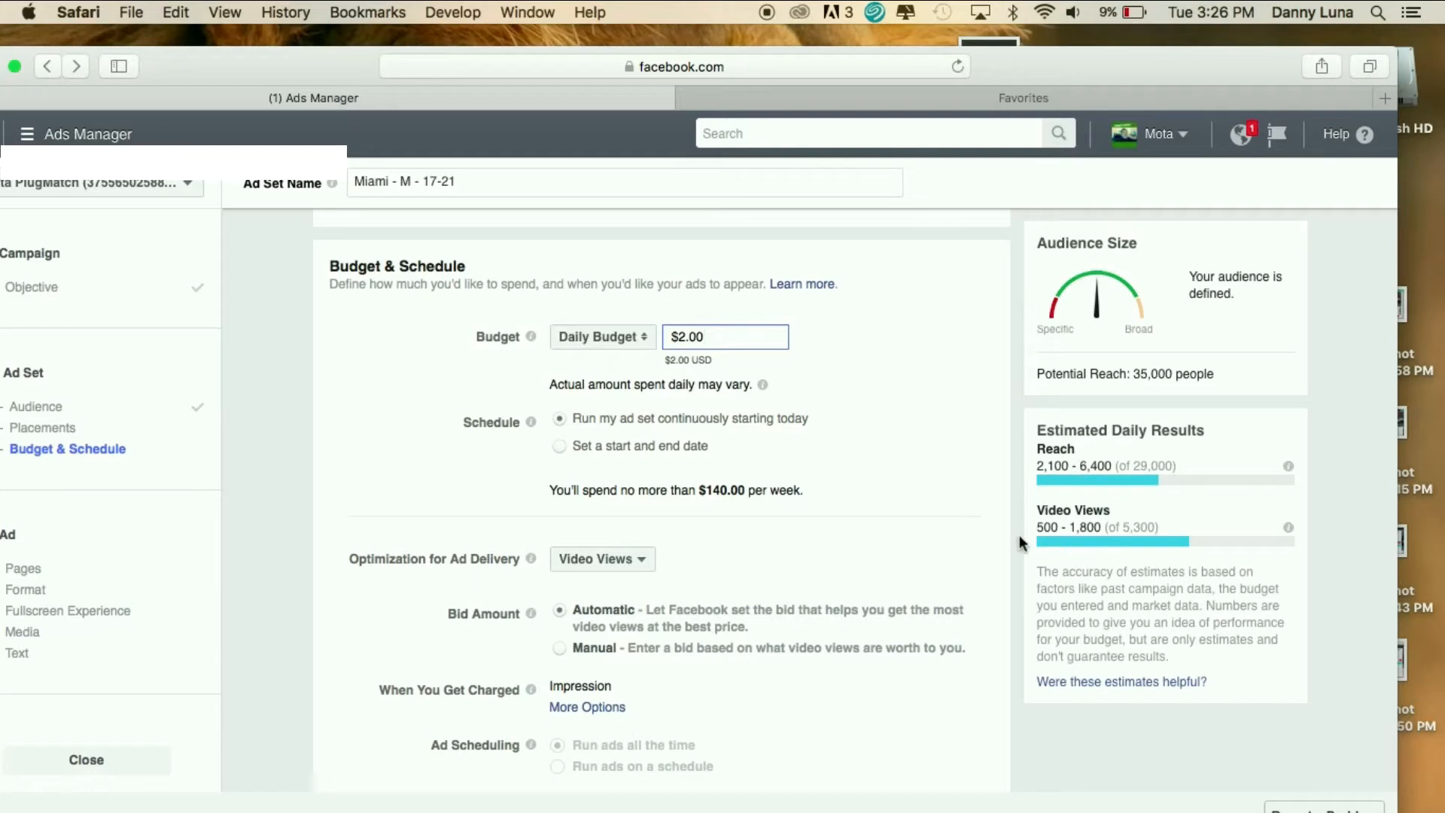
pyautogui.scroll(10, 960, 569)
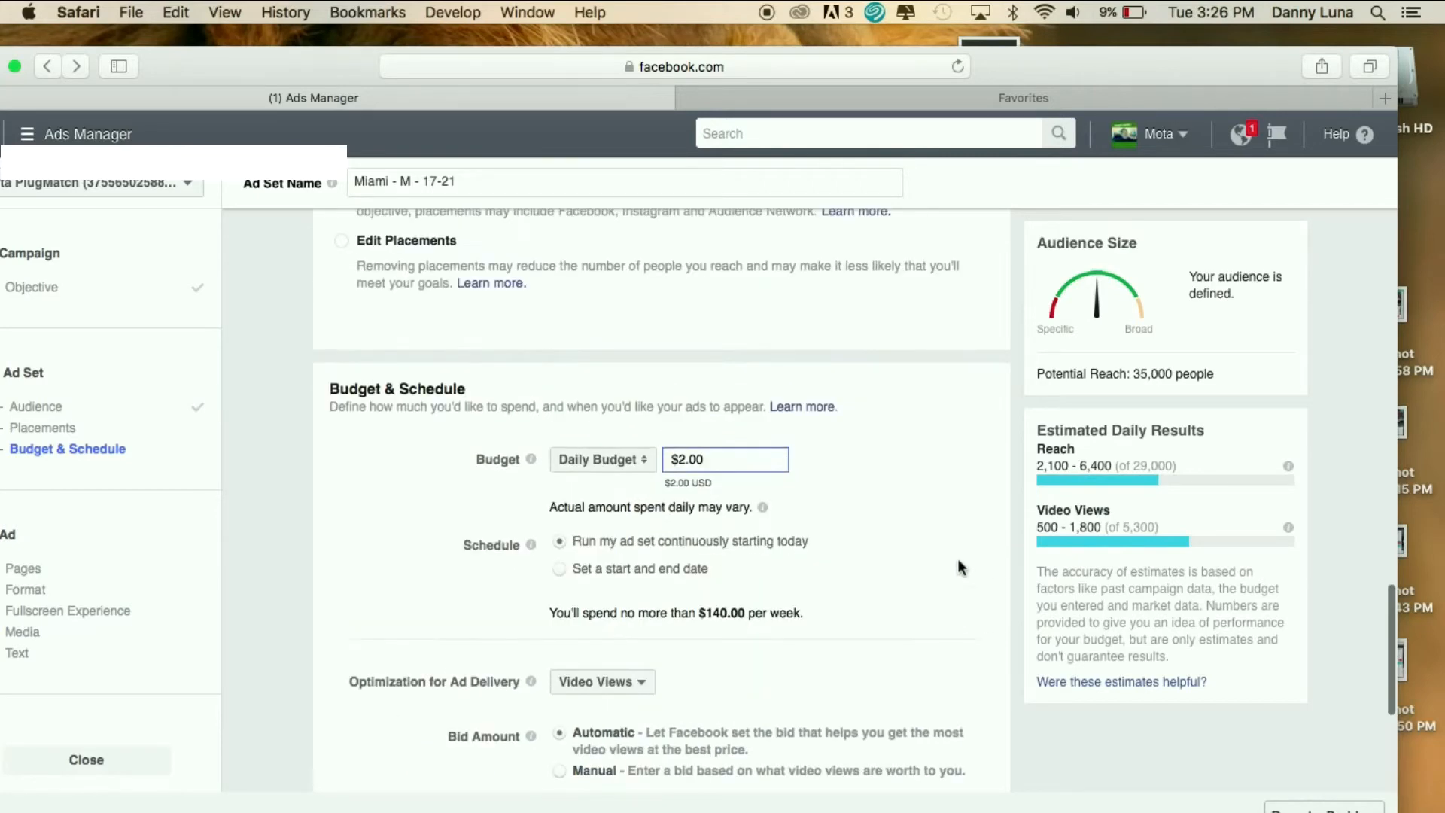
pyautogui.scroll(6, 961, 569)
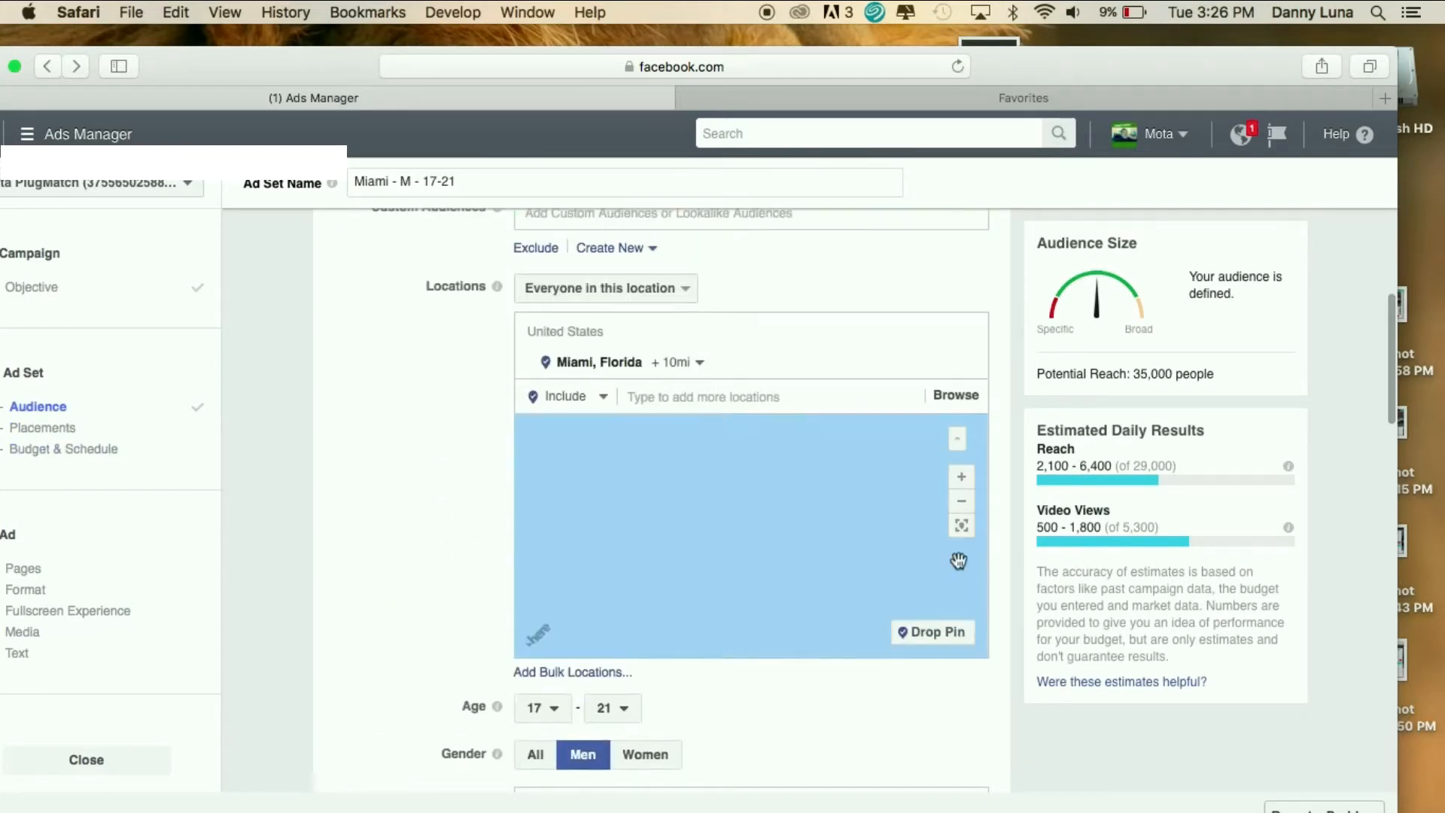
pyautogui.scroll(-15, 946, 788)
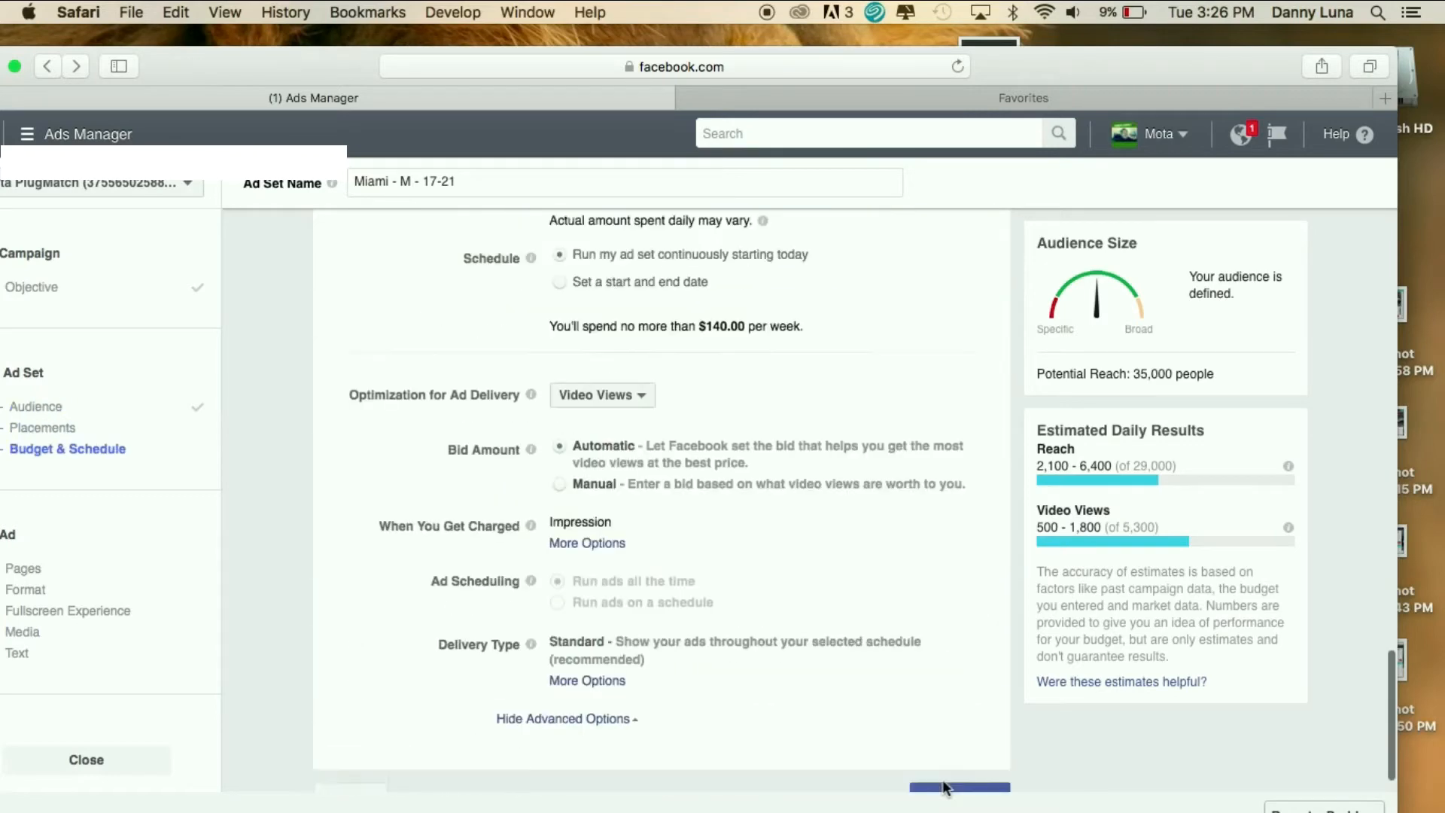
pyautogui.scroll(3, 696, 508)
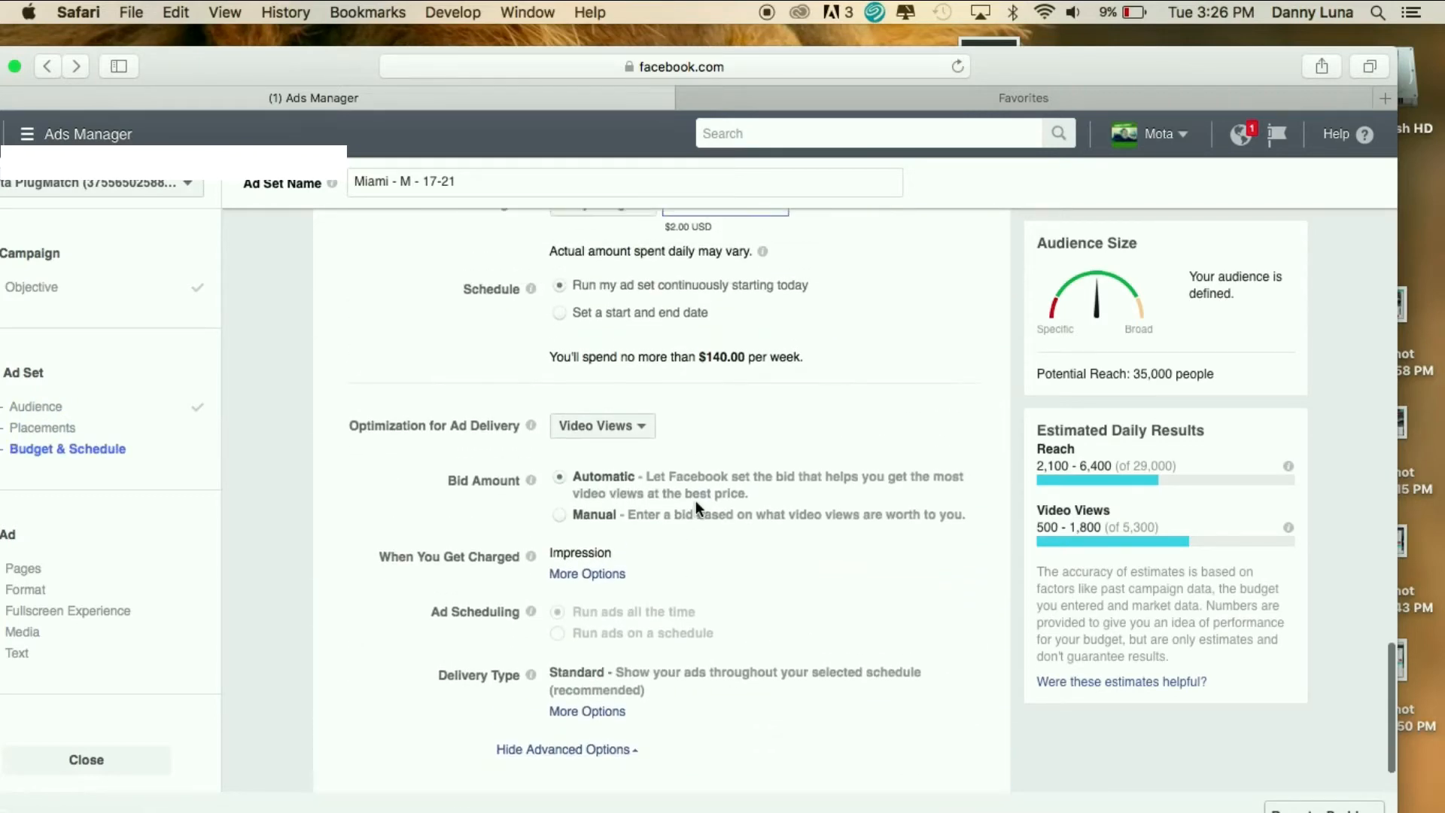
pyautogui.scroll(-3, 695, 508)
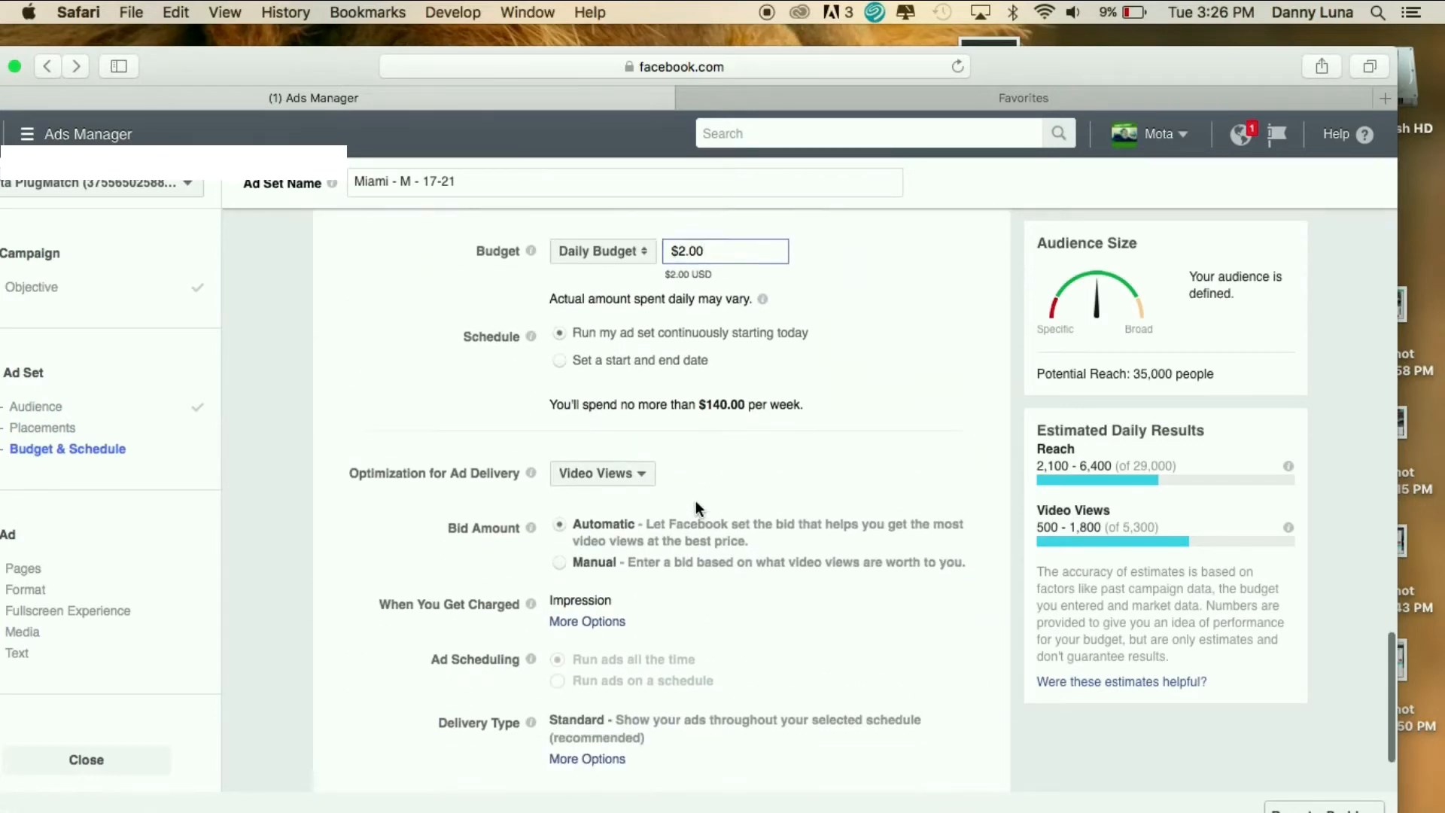
pyautogui.click(950, 763)
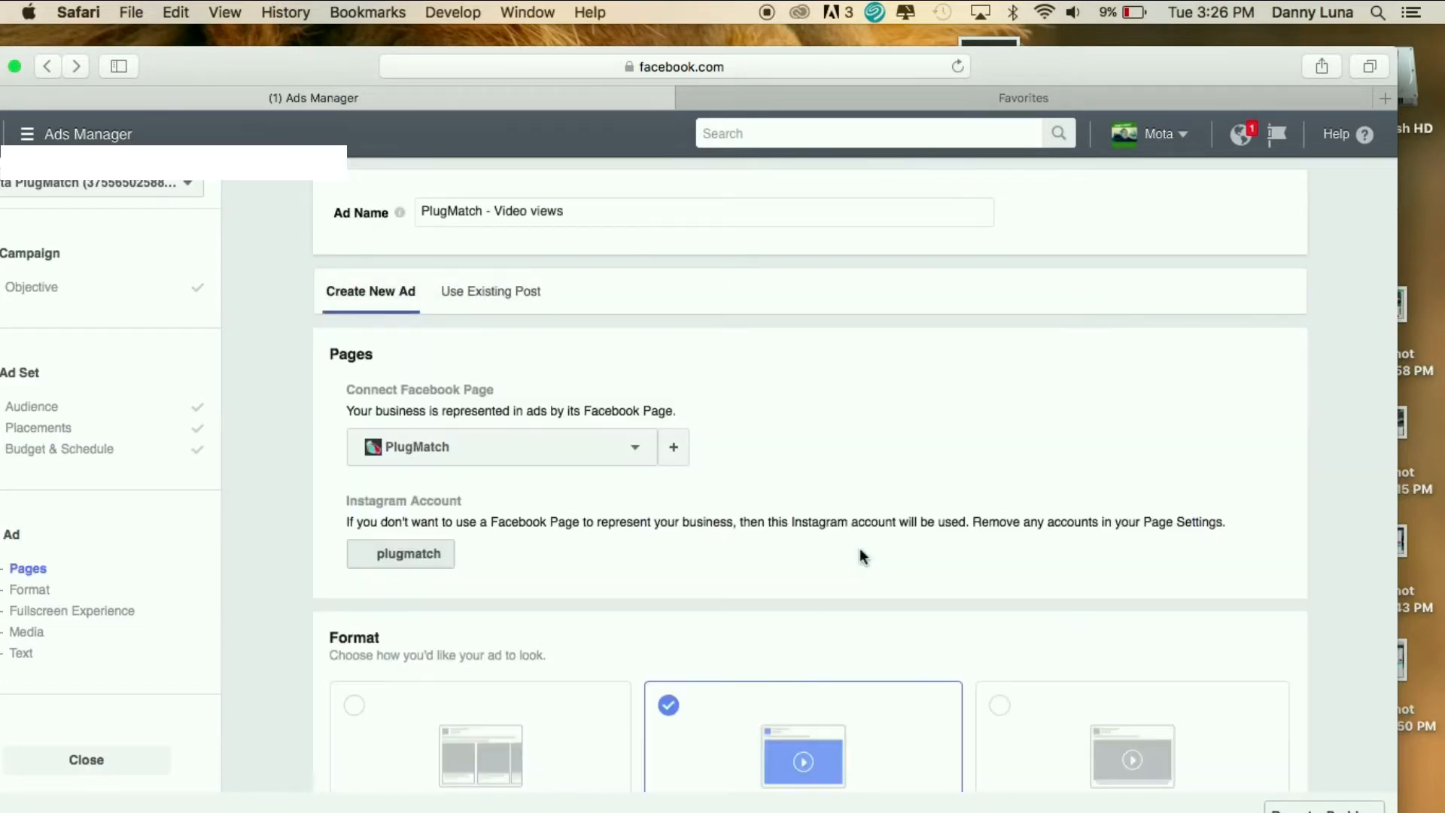
# - Examine the ad's page, format and video sections, opening the video upload file chooser and cancelling it
pyautogui.scroll(-5, 862, 558)
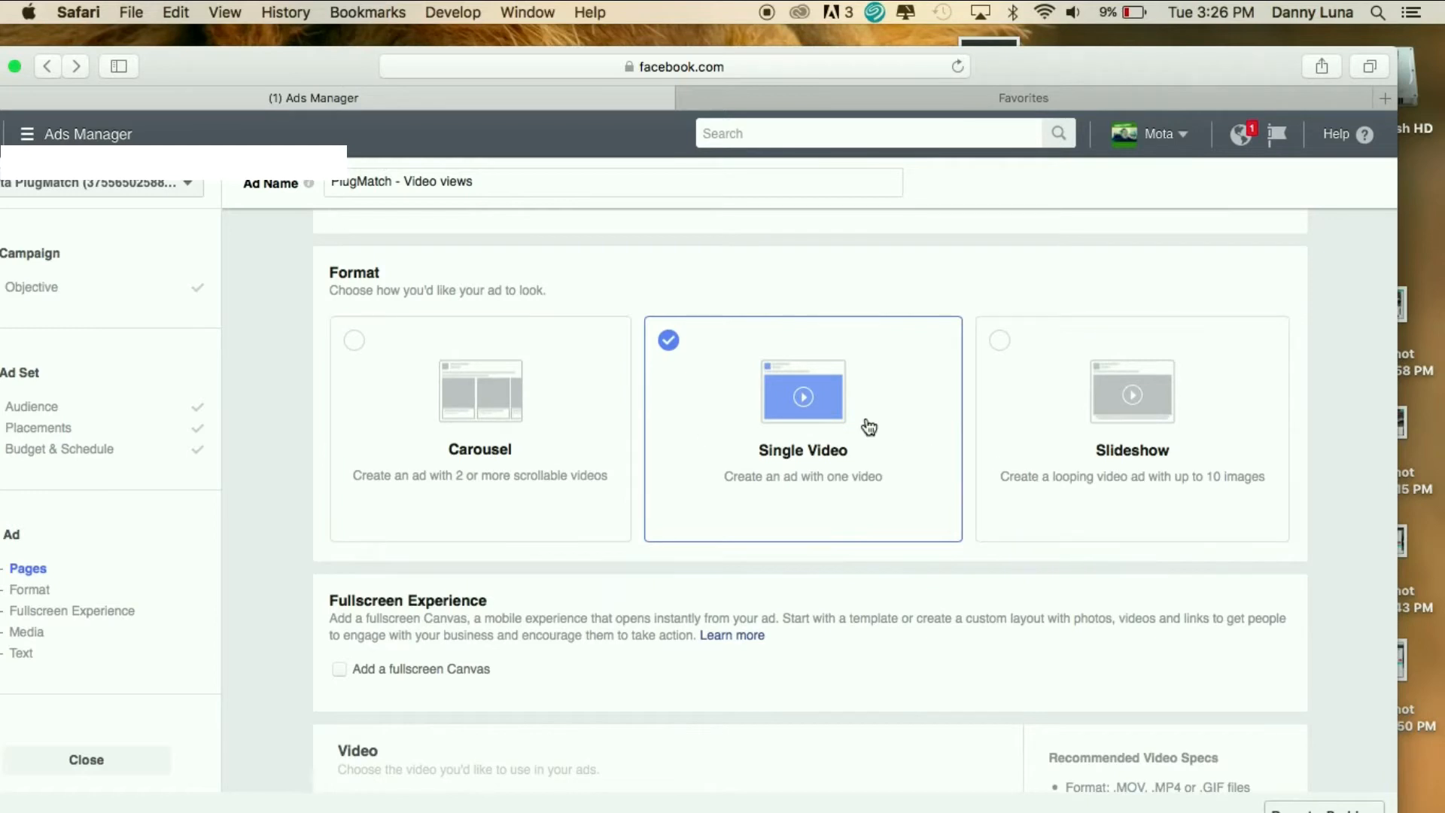
pyautogui.scroll(-5, 841, 441)
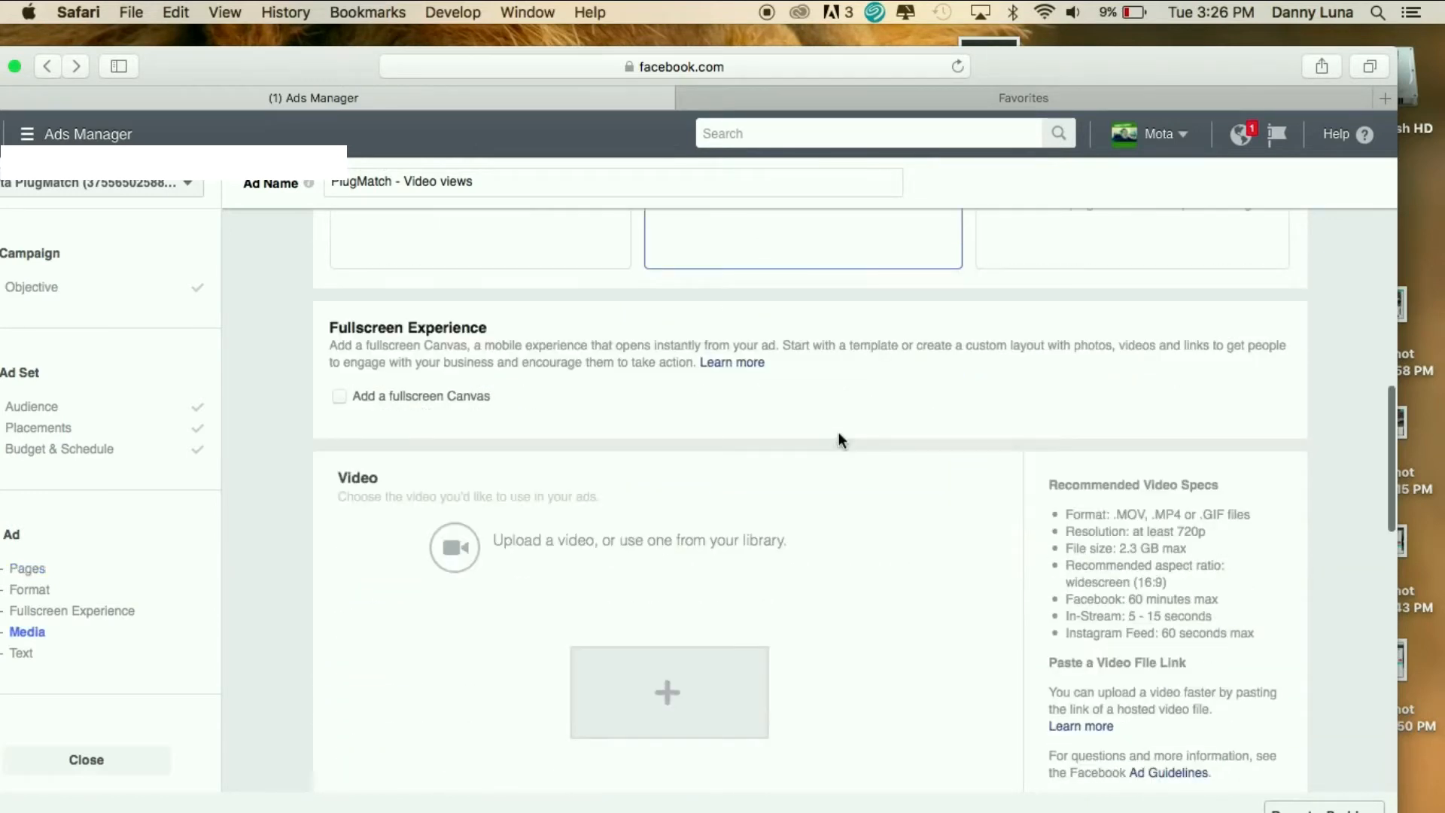
pyautogui.scroll(-2, 840, 441)
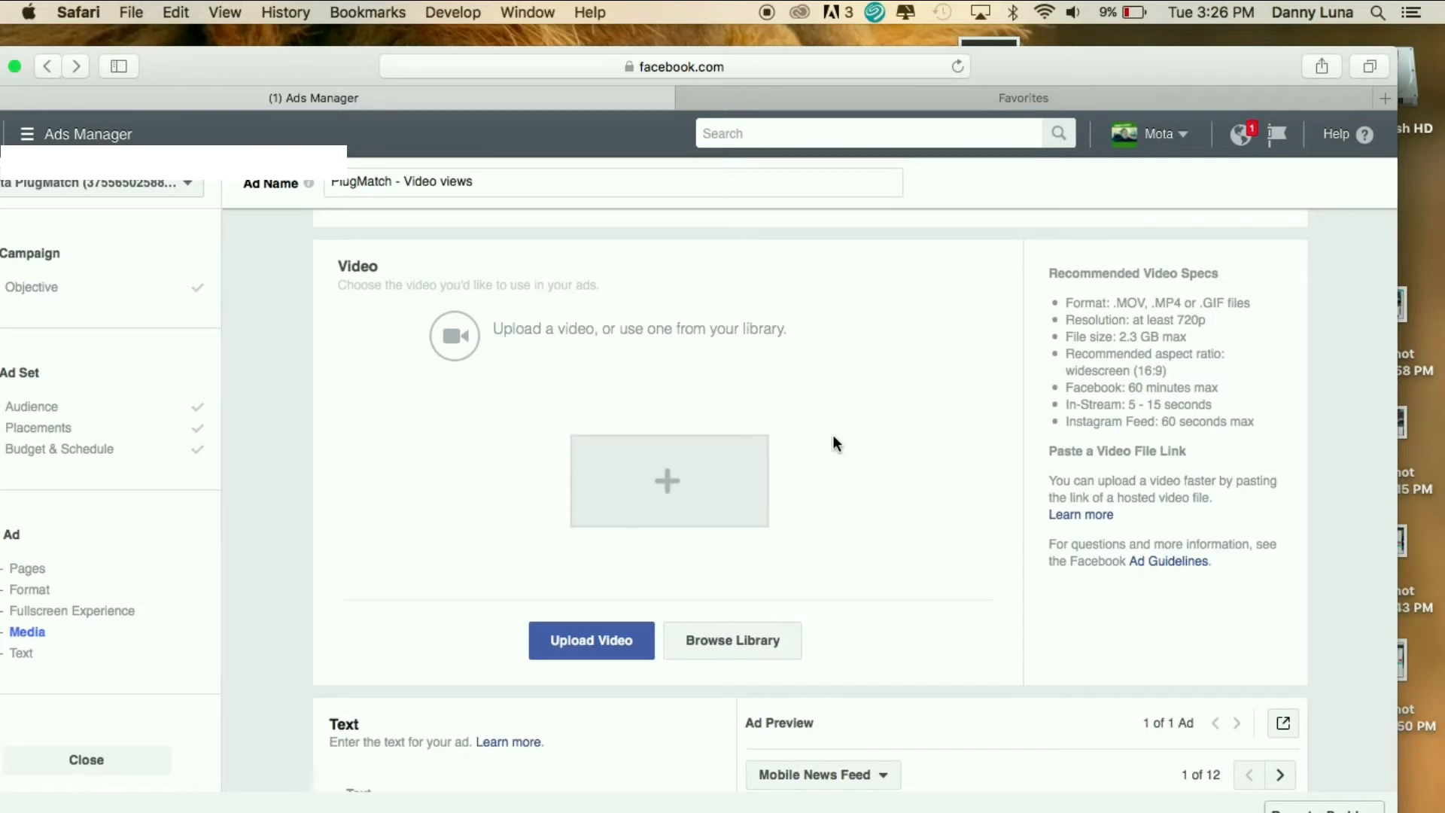
pyautogui.click(612, 642)
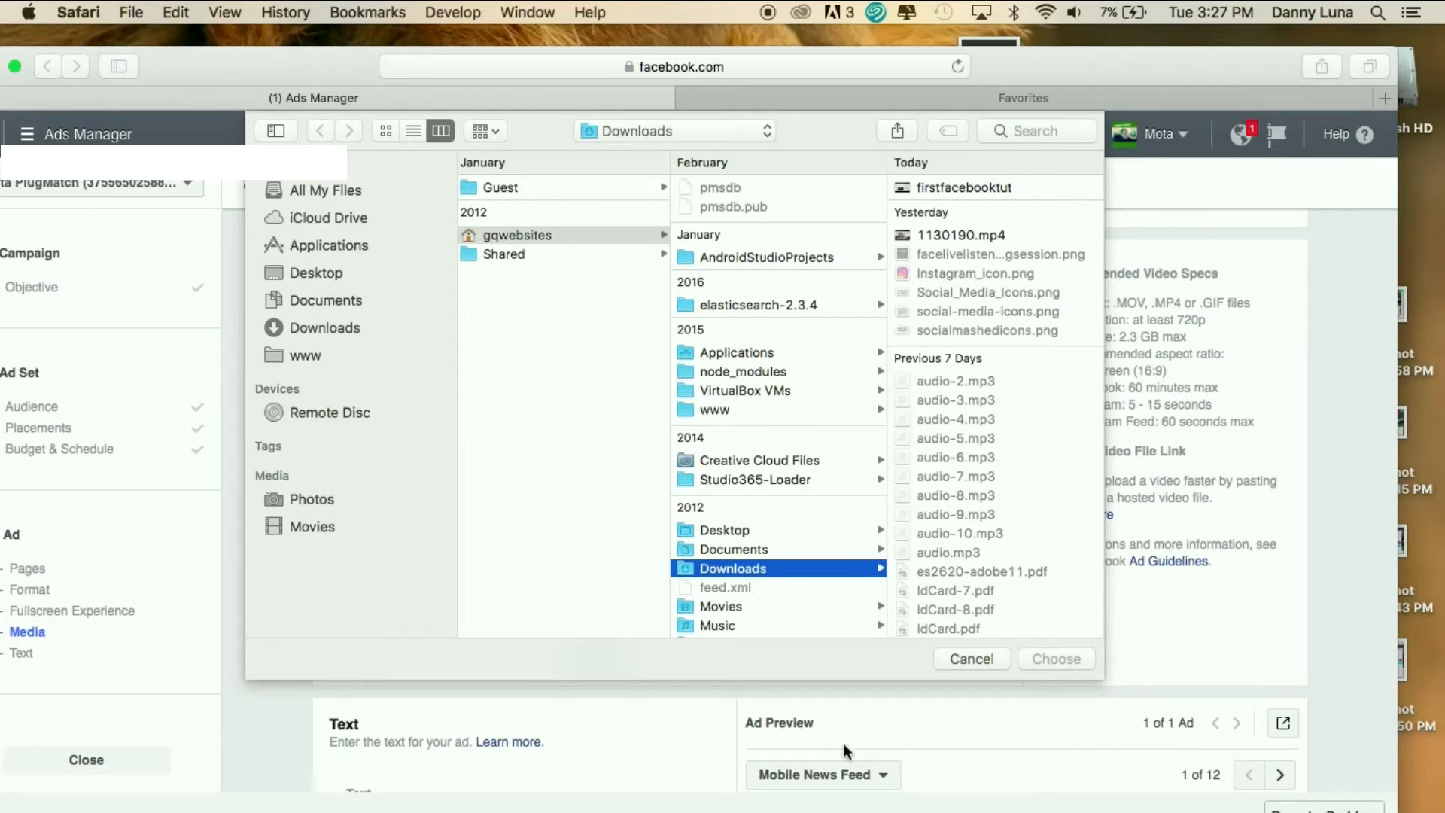
pyautogui.click(950, 657)
# - Try to choose IMG_6491.mov from the video library for the ad
pyautogui.click(743, 644)
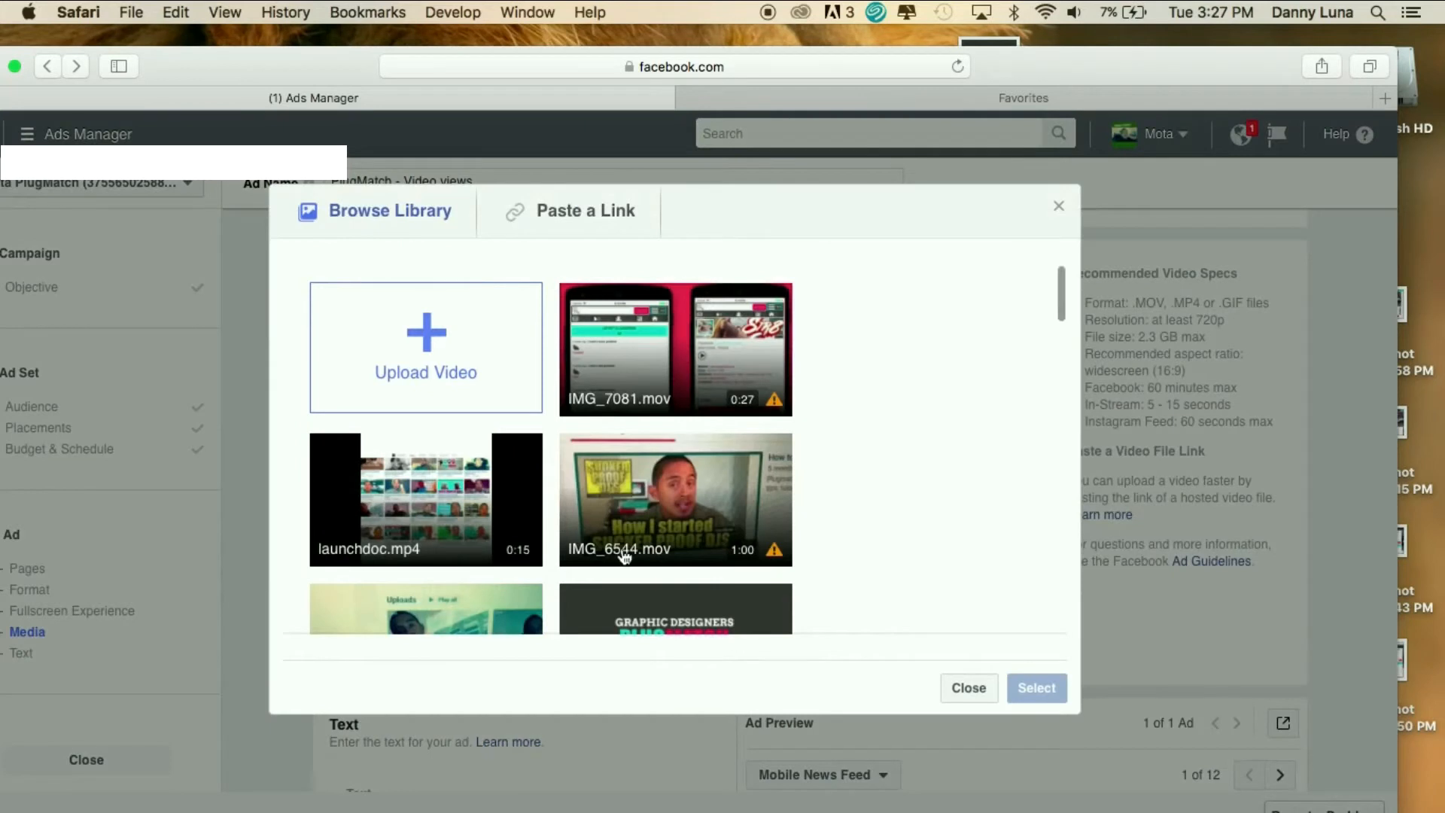
pyautogui.scroll(-5, 607, 556)
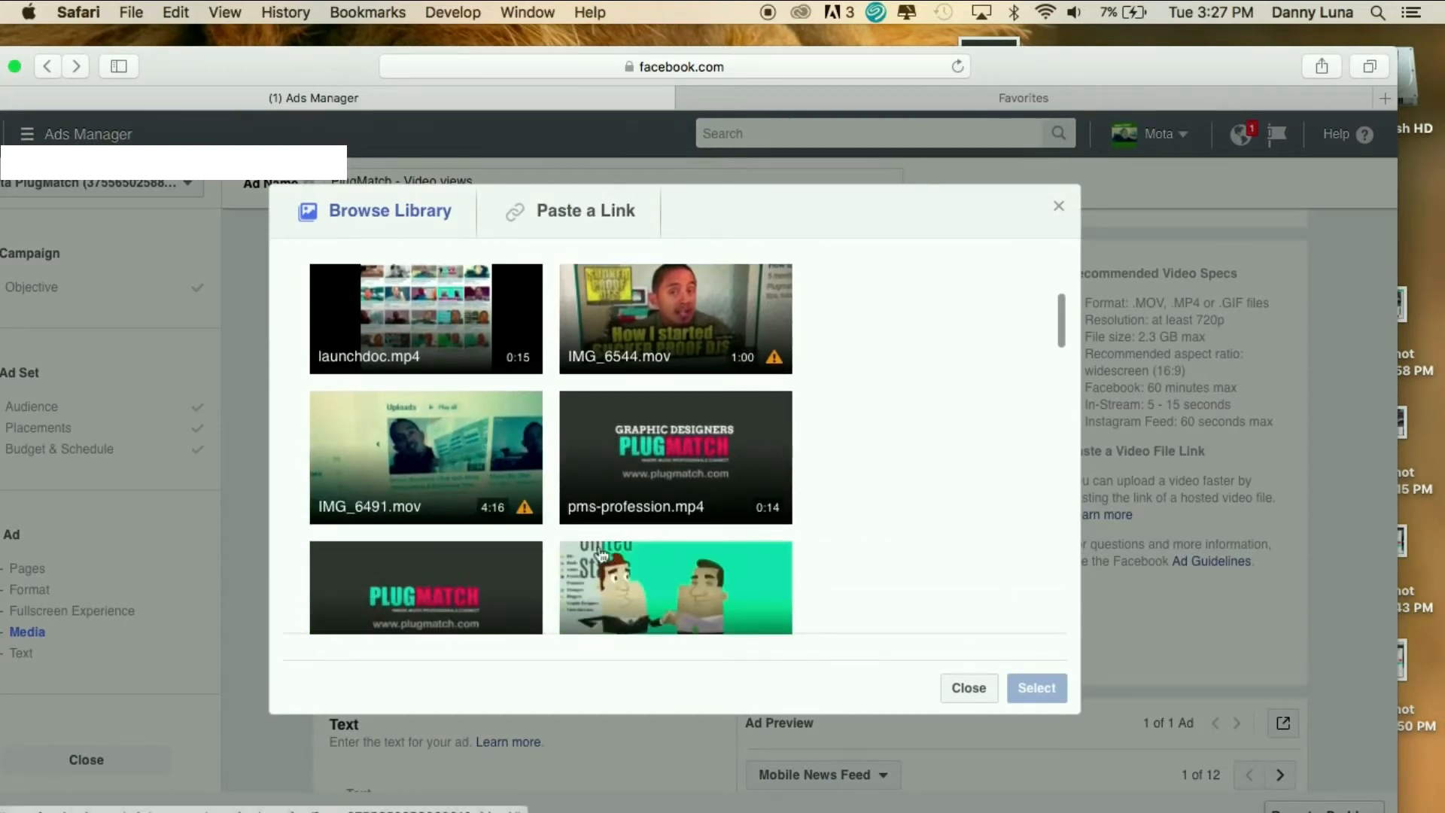
pyautogui.click(438, 457)
pyautogui.click(1046, 693)
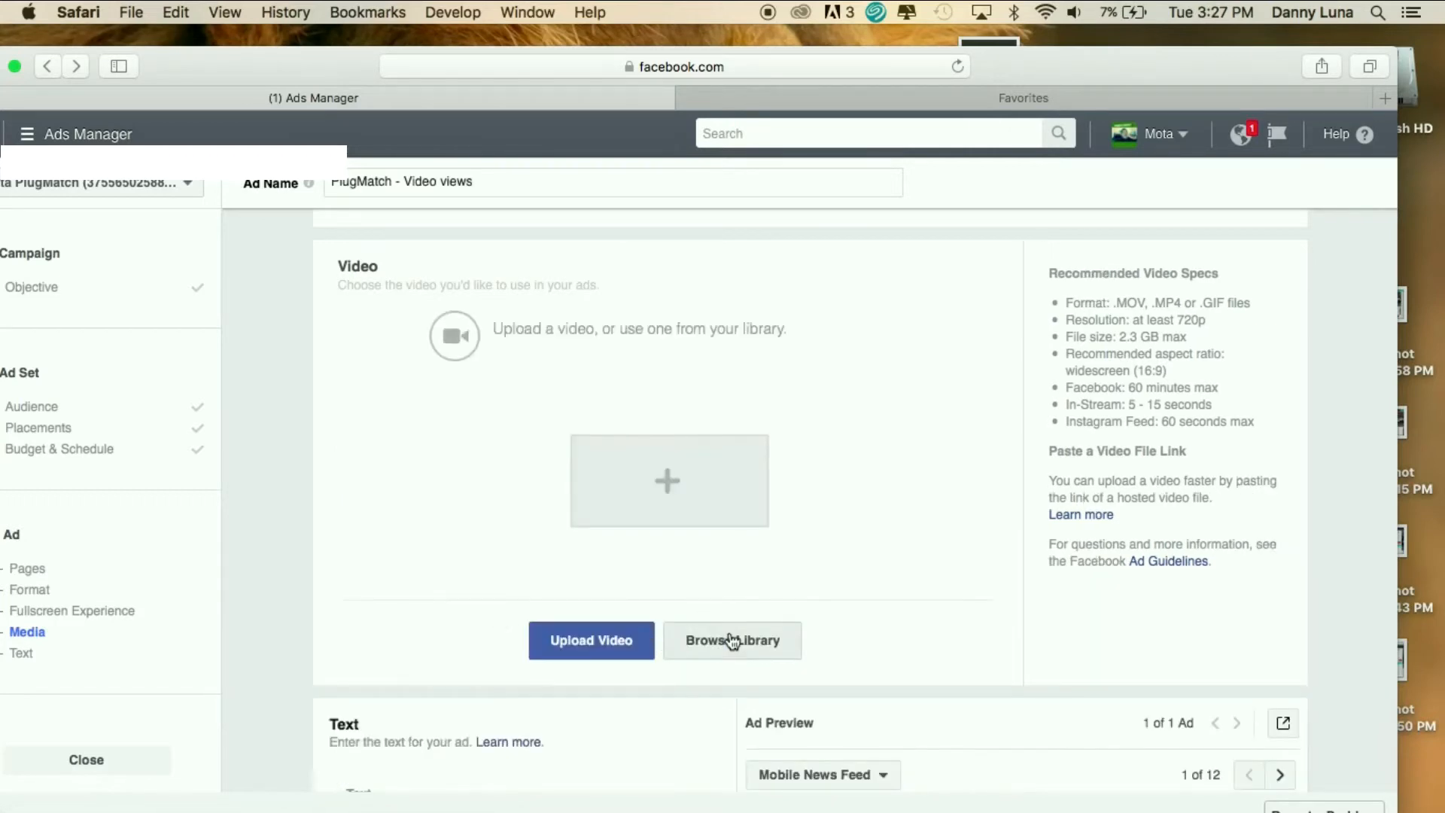
# - Choose IMG_6544.mov from the video library as the ad's video and play its preview
pyautogui.click(730, 642)
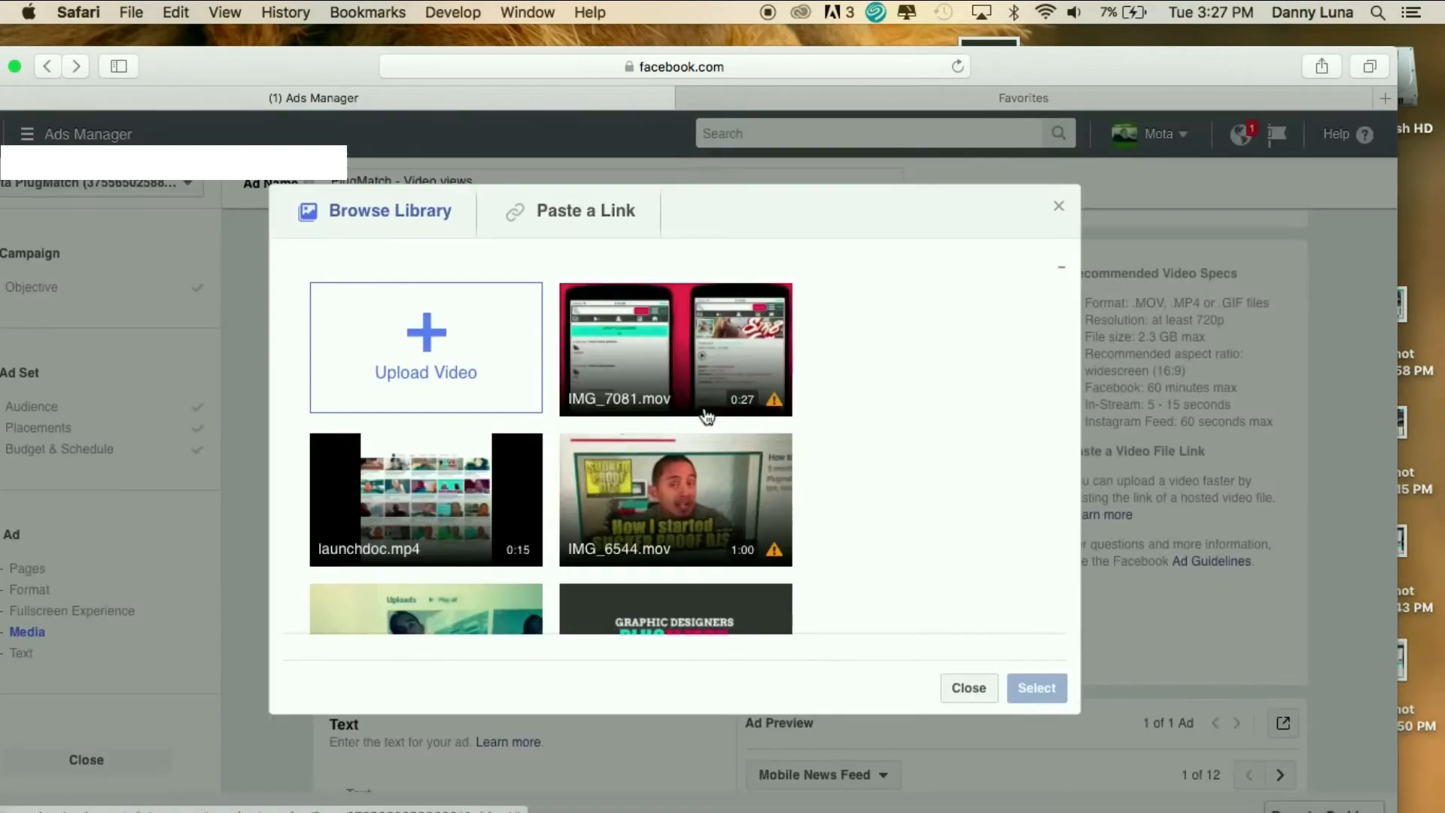
pyautogui.click(677, 537)
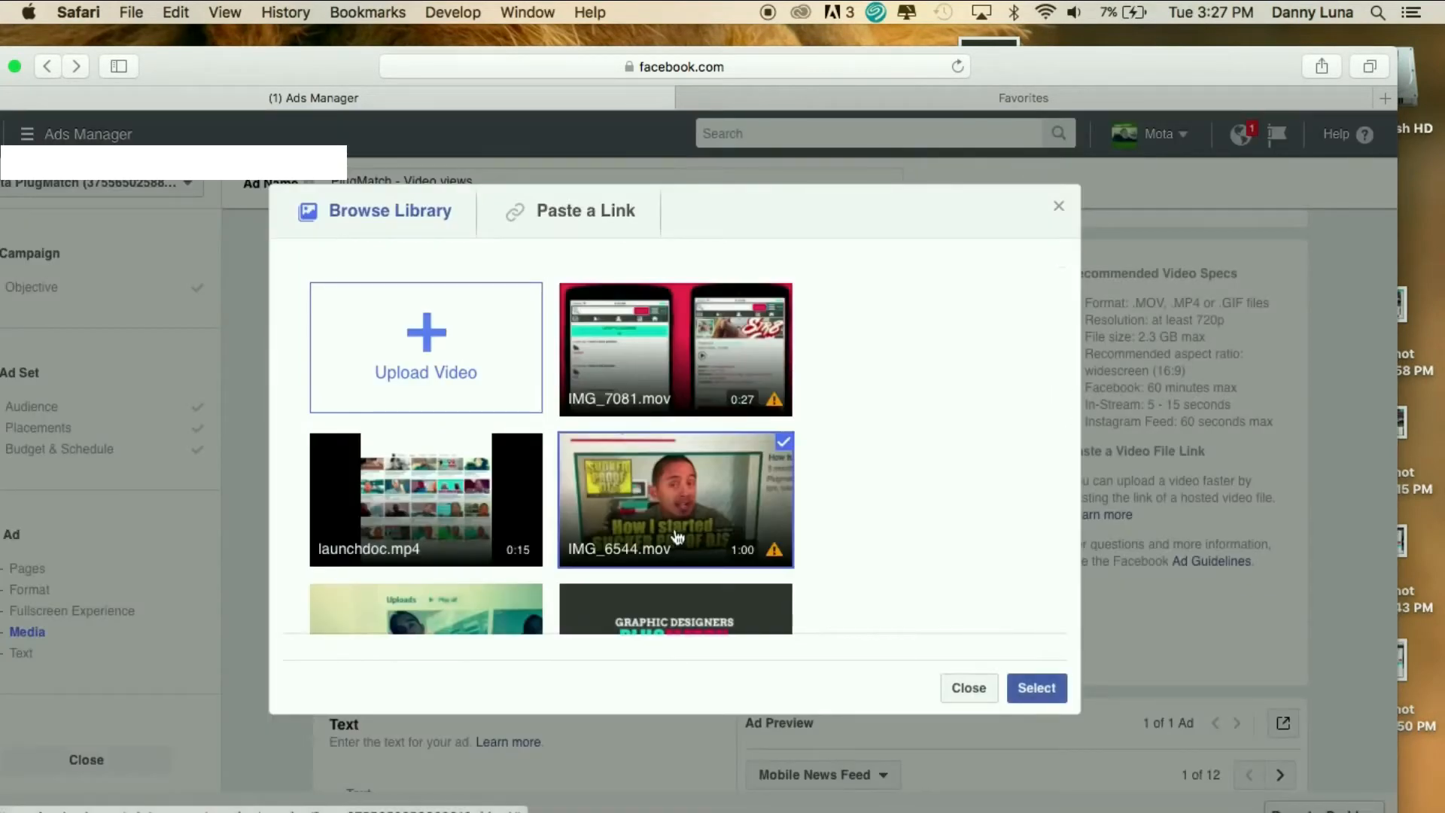
pyautogui.click(1036, 688)
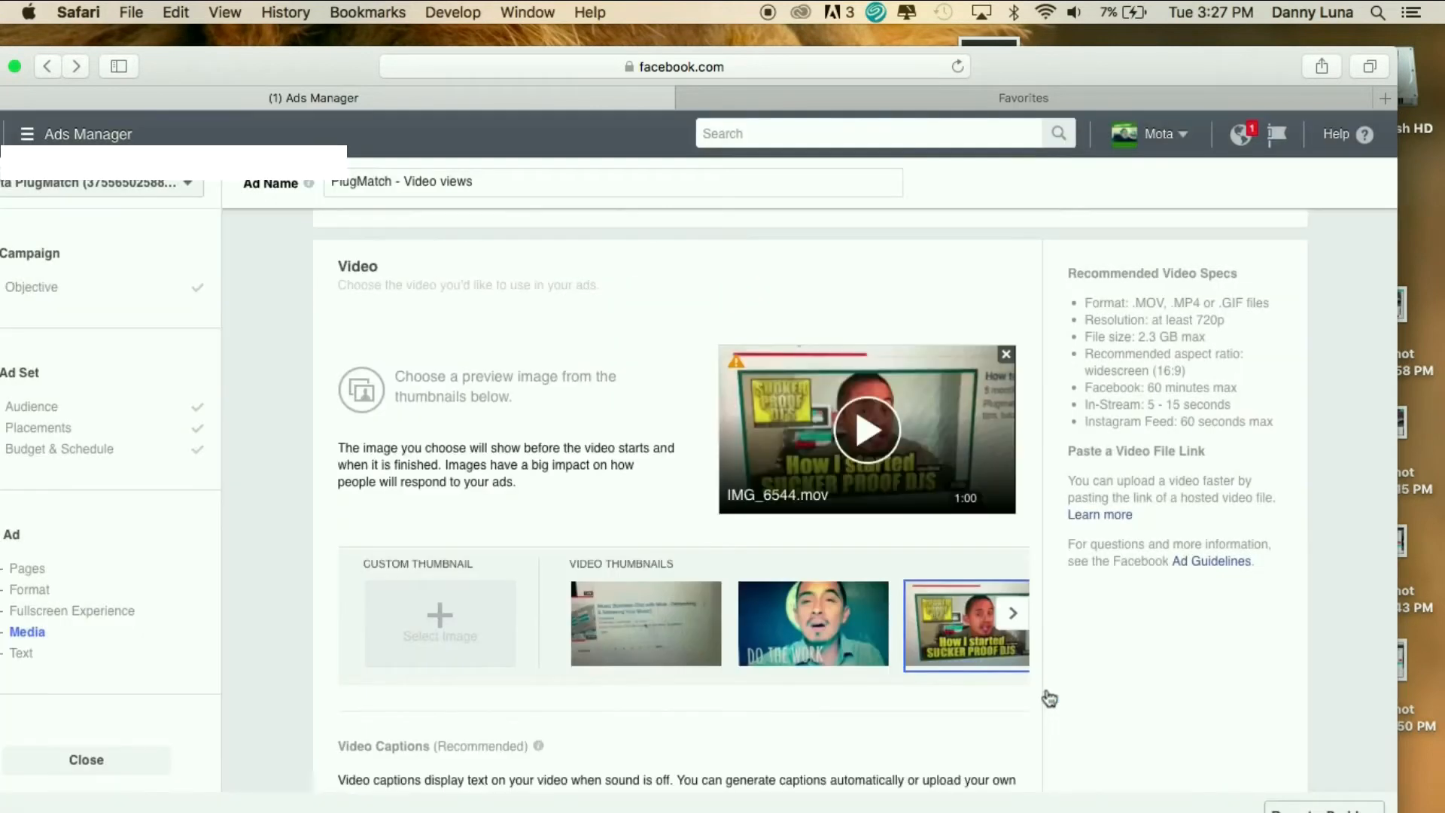
pyautogui.click(877, 452)
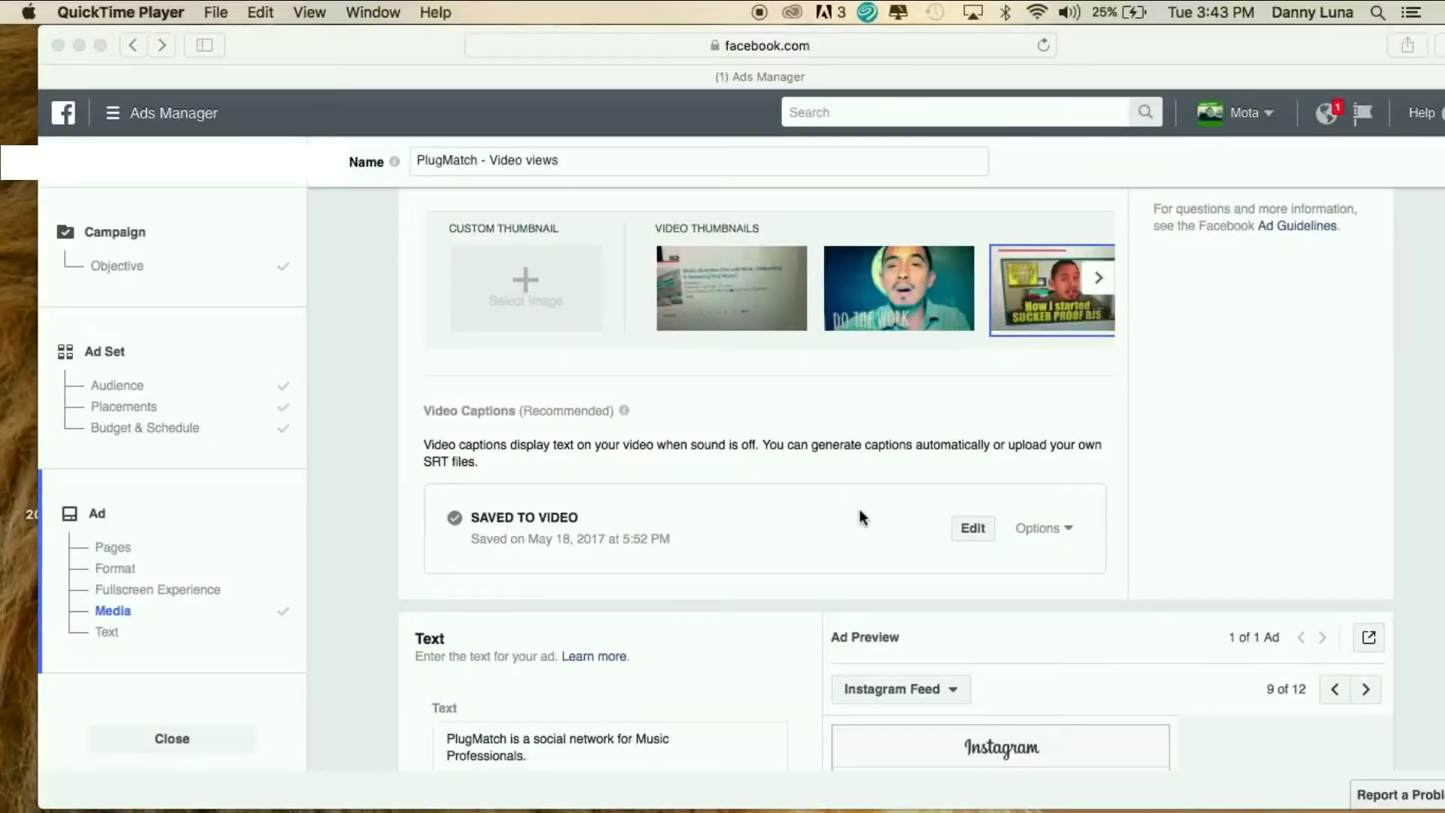
# - Examine the ad's video captions, text, URL parameters and pixel tracking settings
pyautogui.scroll(-2, 860, 508)
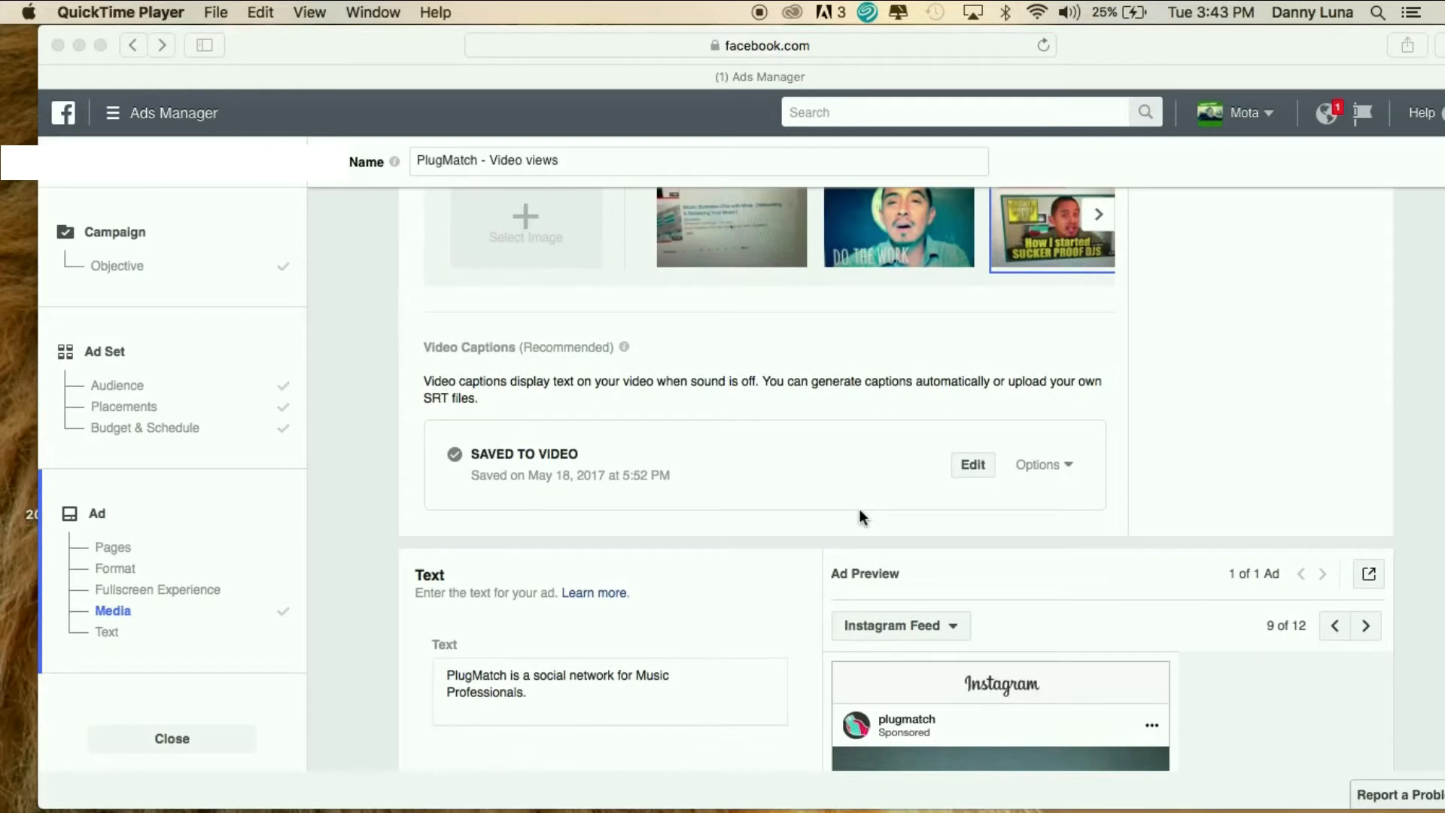
pyautogui.scroll(-7, 859, 509)
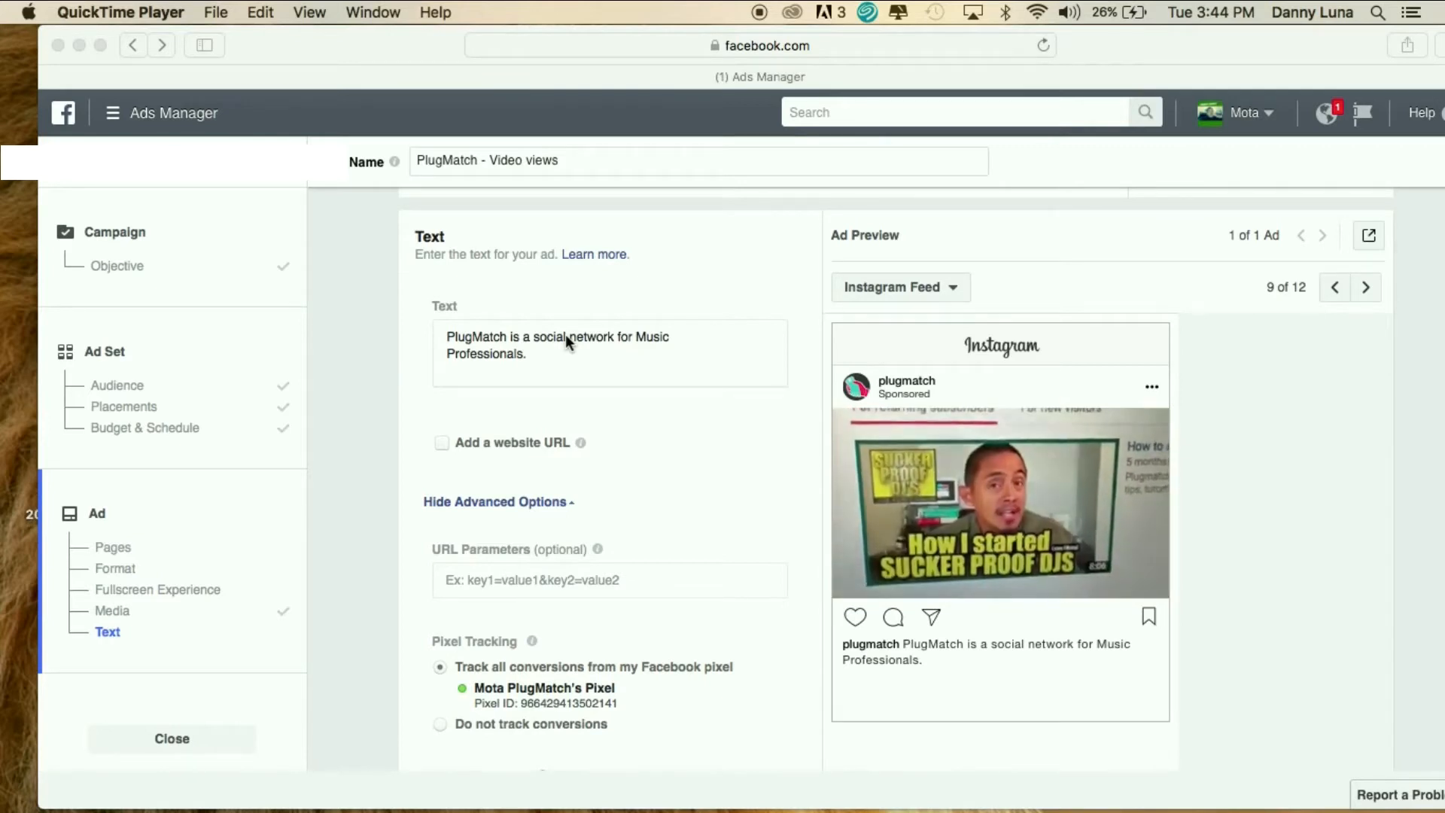
pyautogui.scroll(-1, 622, 400)
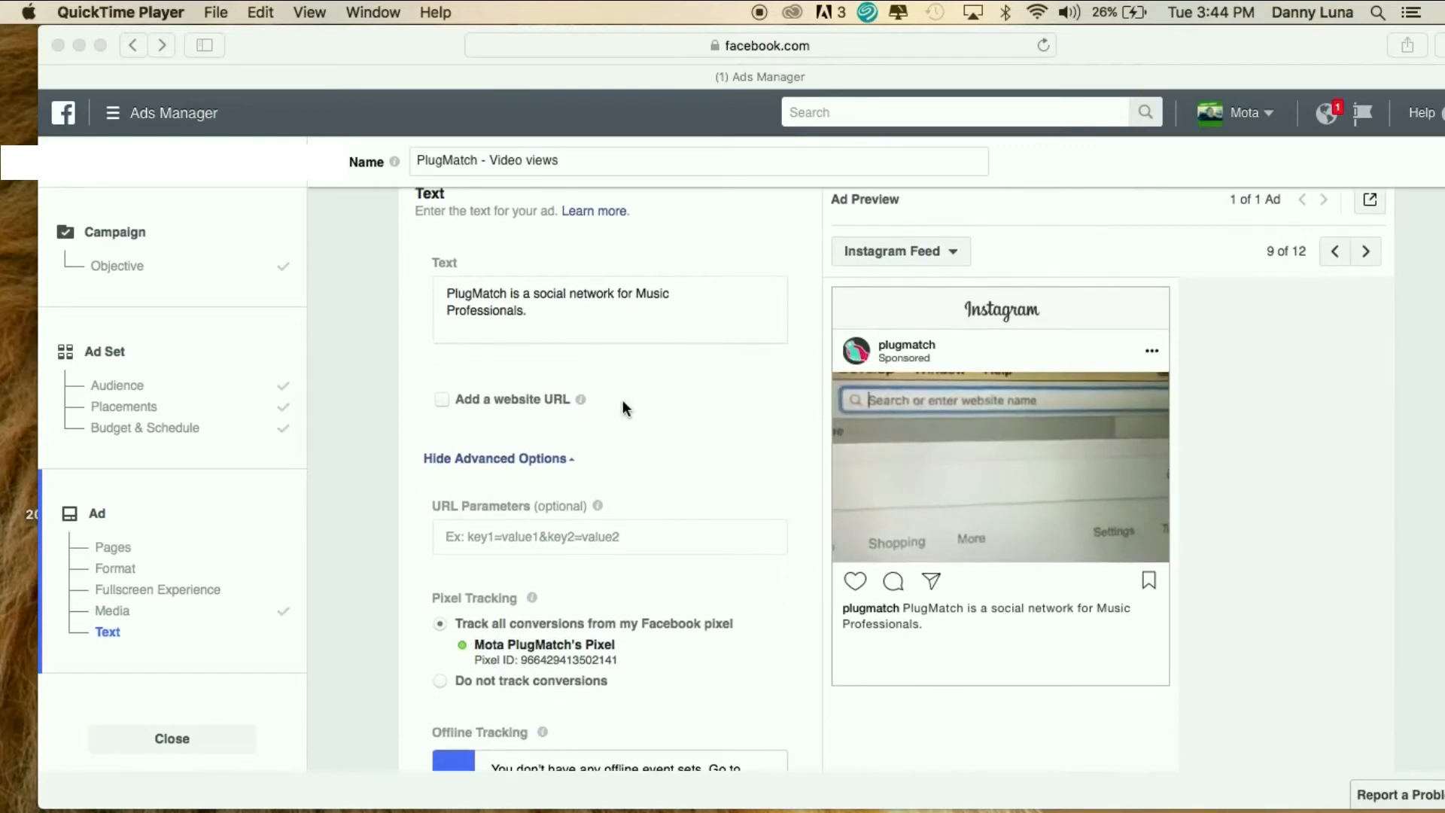
pyautogui.scroll(-5, 621, 400)
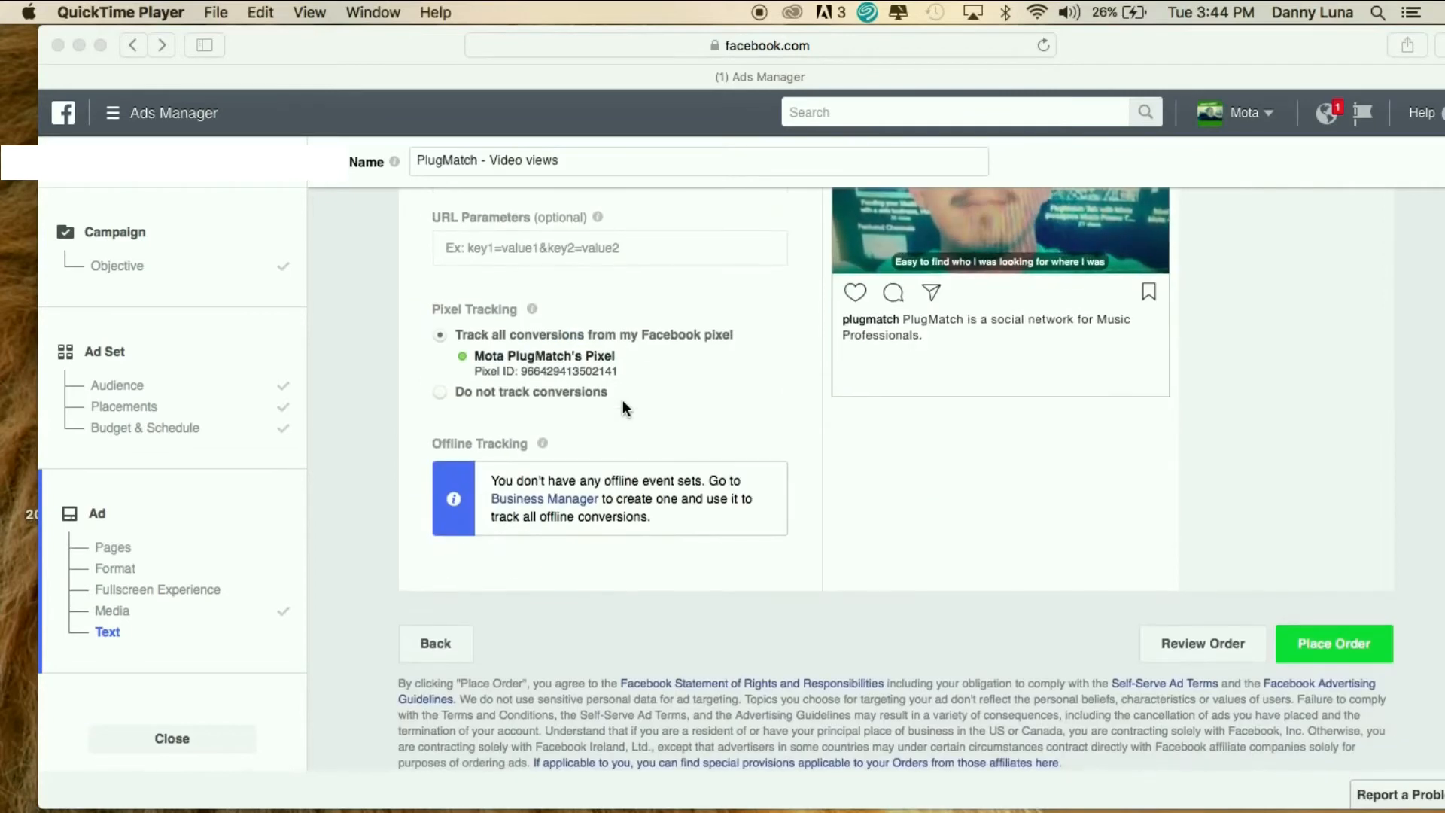
pyautogui.scroll(8, 622, 399)
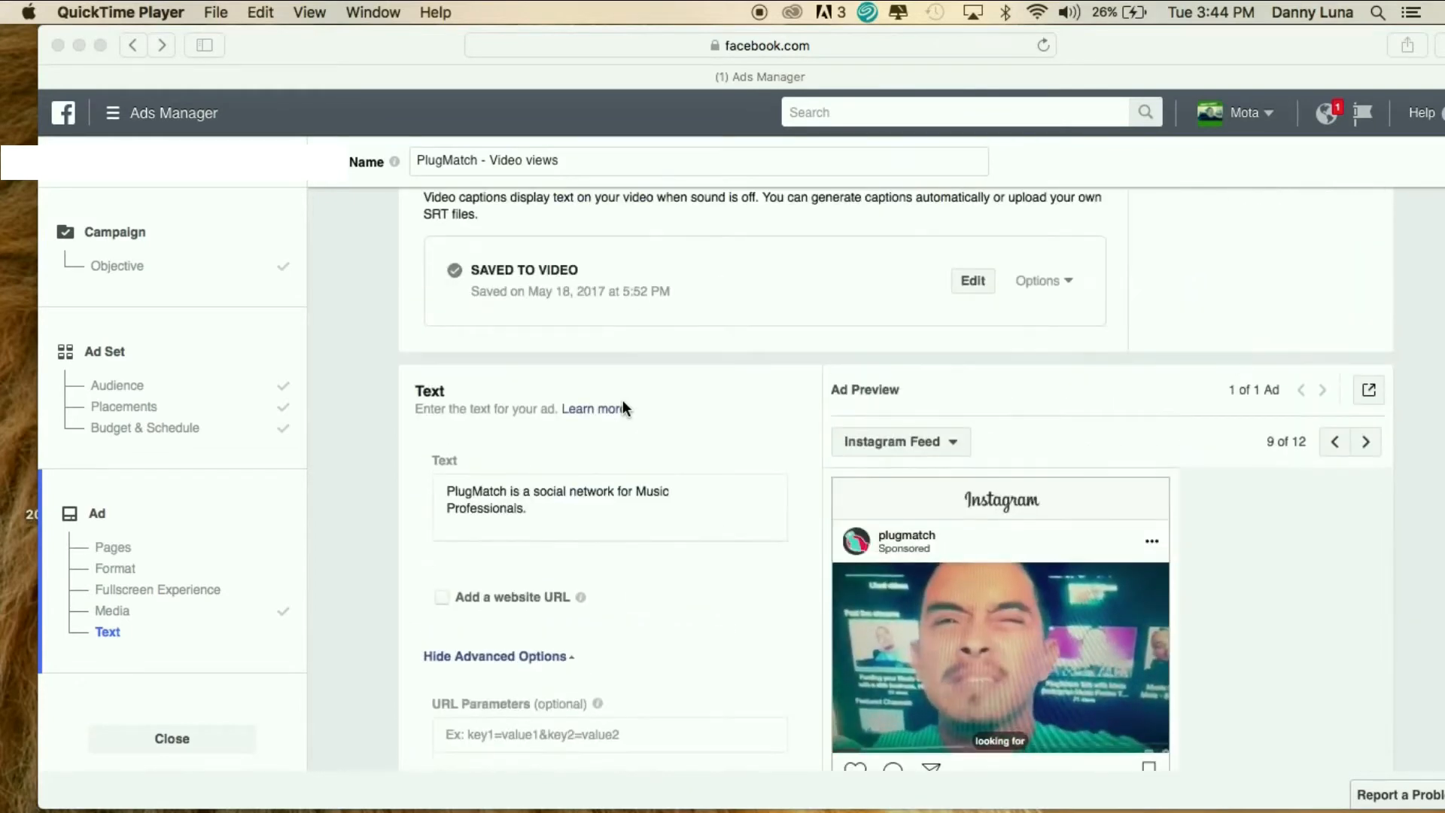
pyautogui.scroll(-2, 622, 408)
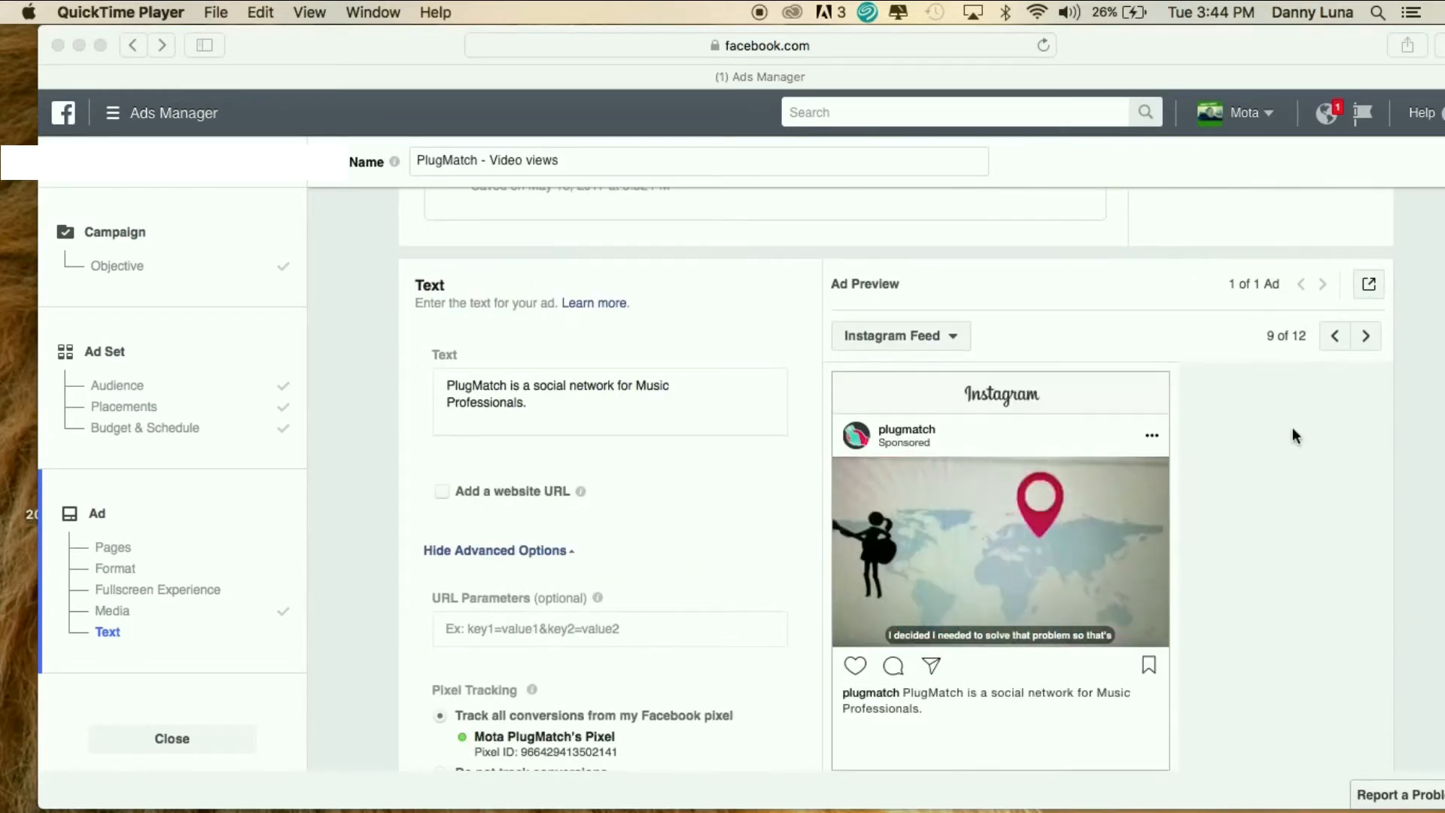
# - Step back through the ad's placement previews from Instagram Feed to Mobile News Feed
pyautogui.click(1335, 335)
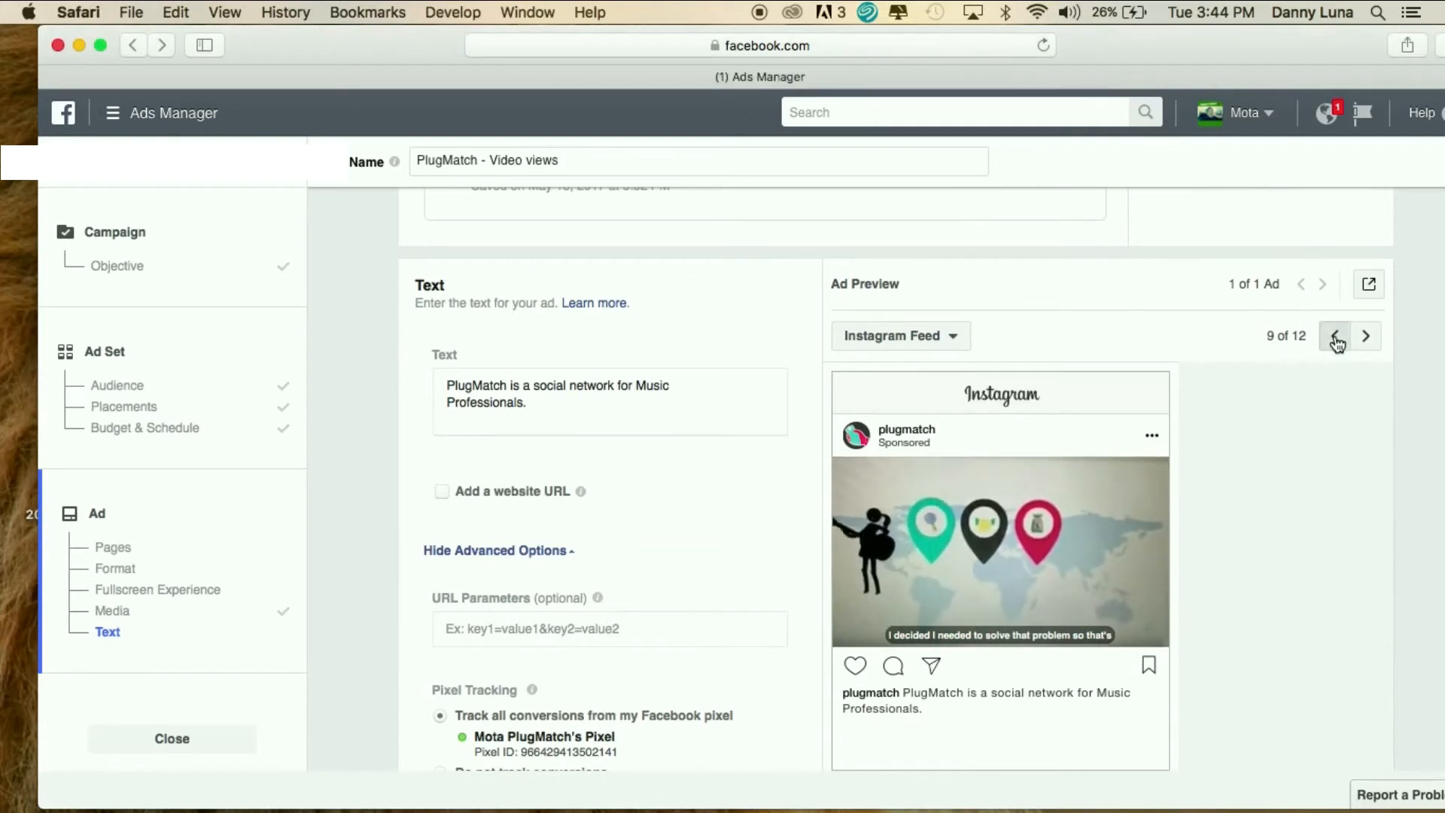
pyautogui.click(1337, 336)
pyautogui.click(1337, 338)
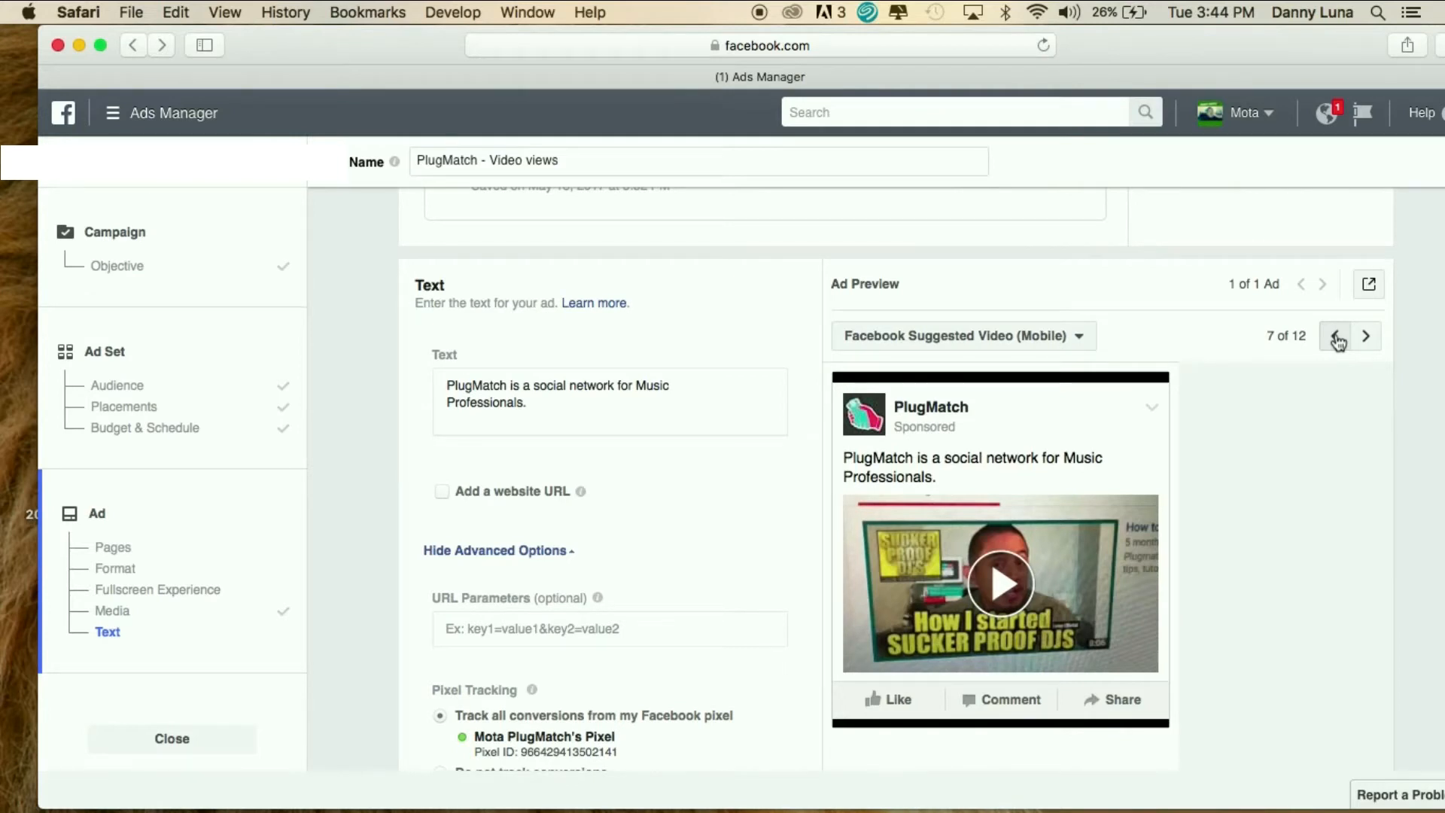
pyautogui.click(1336, 338)
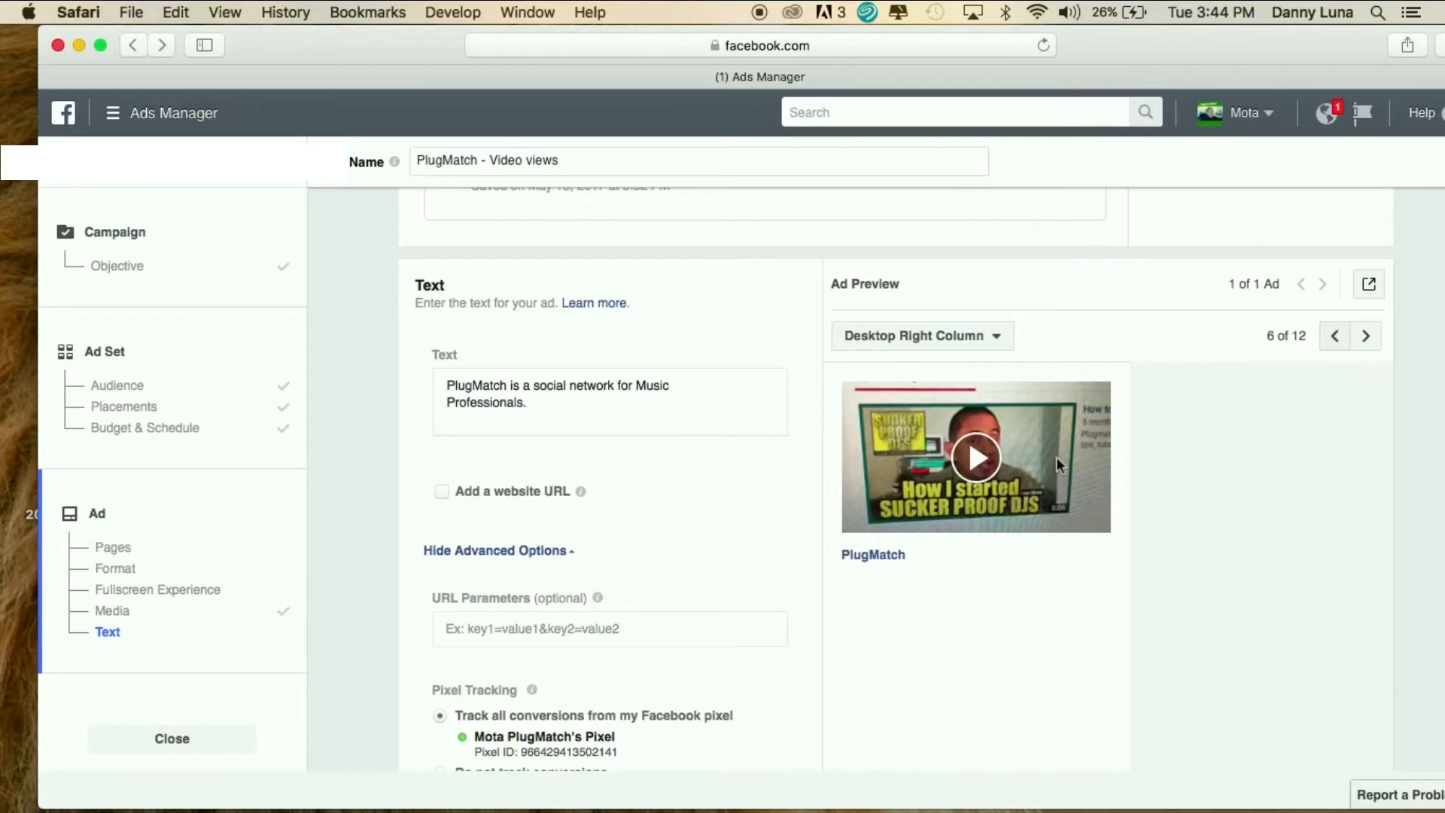
pyautogui.click(1336, 339)
pyautogui.click(1335, 339)
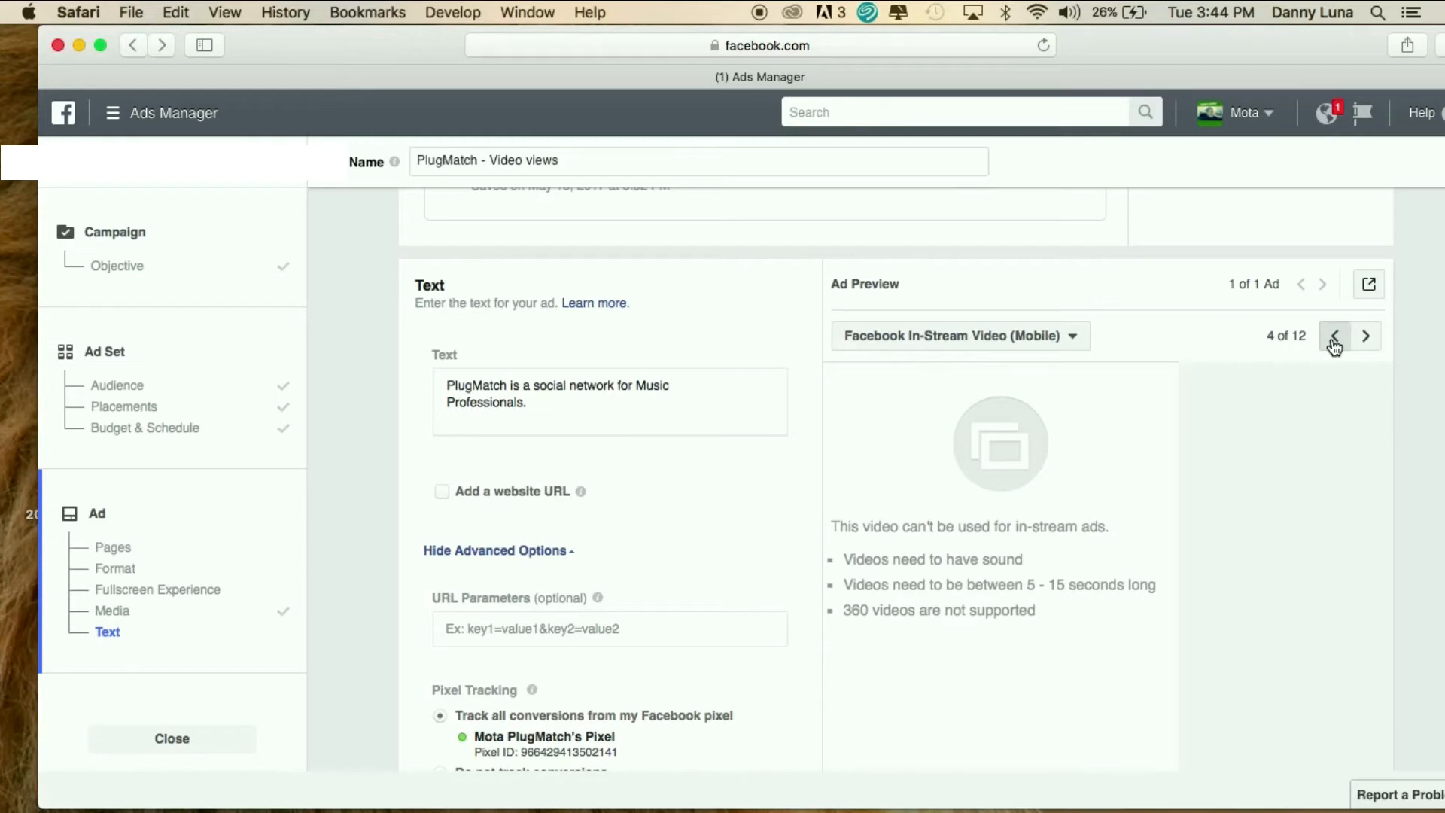
pyautogui.click(1335, 338)
pyautogui.click(1335, 337)
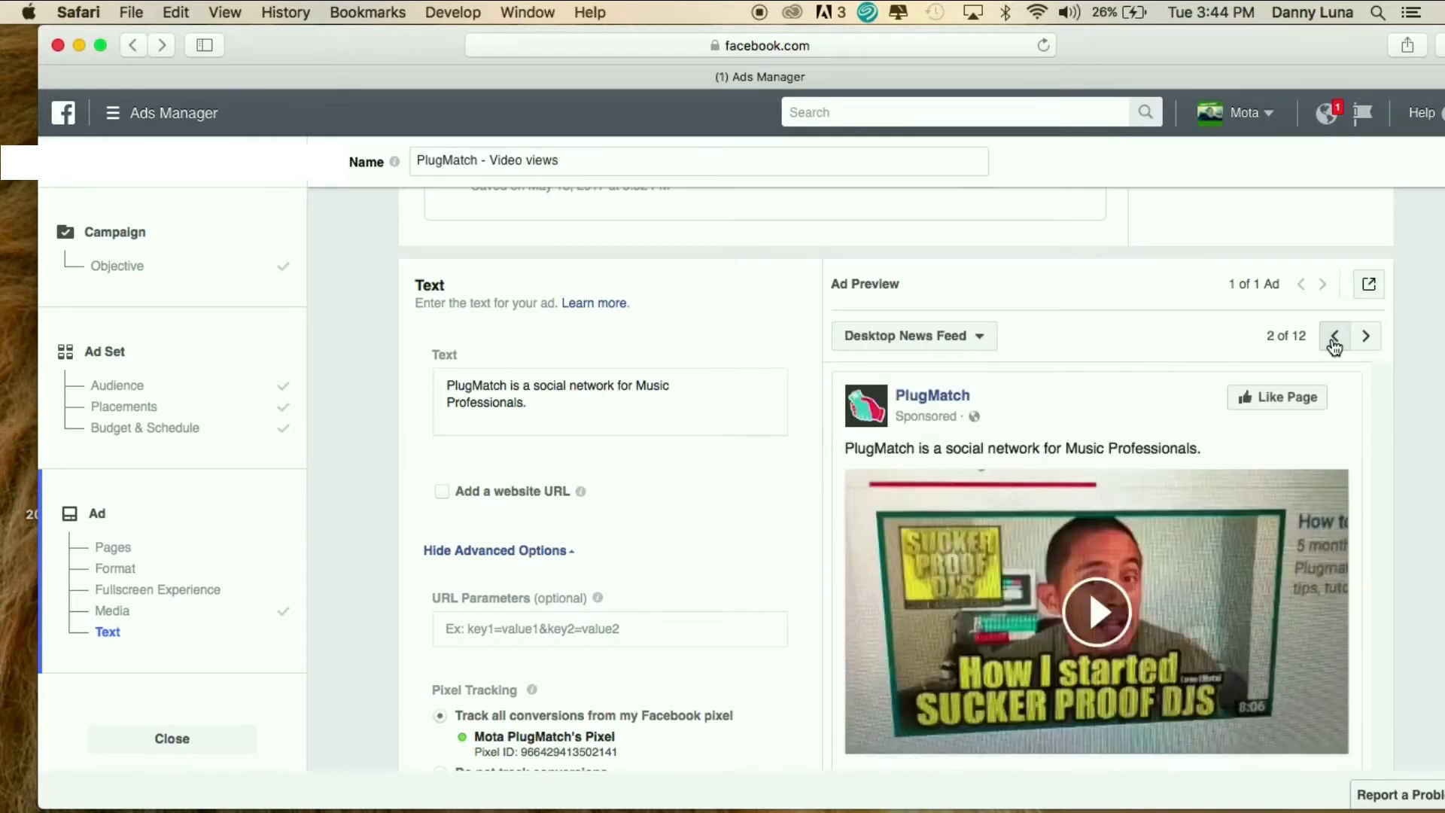
pyautogui.click(1334, 337)
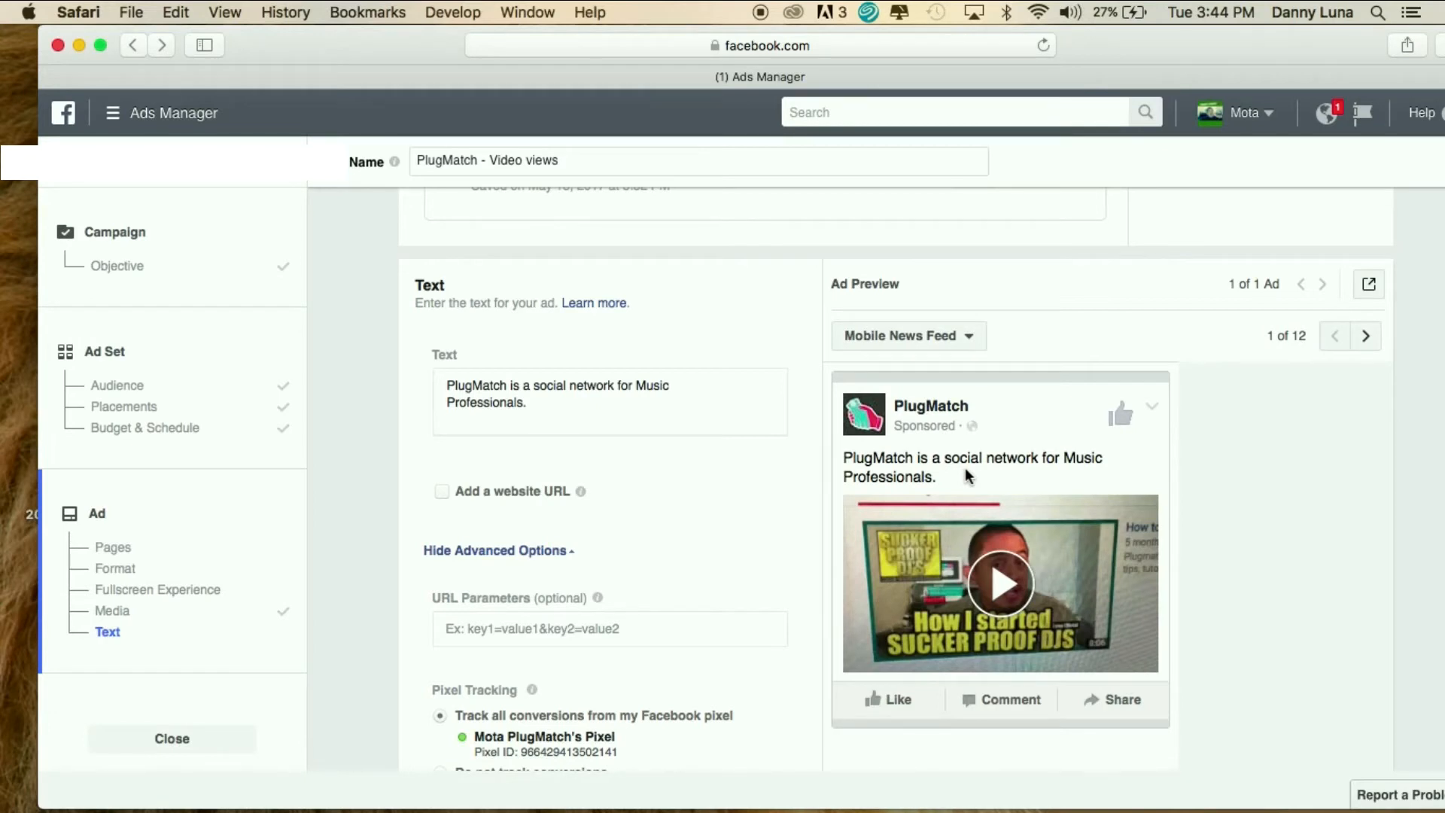
# - Enable the website URL option for the ad and view its additional link fields
pyautogui.click(442, 492)
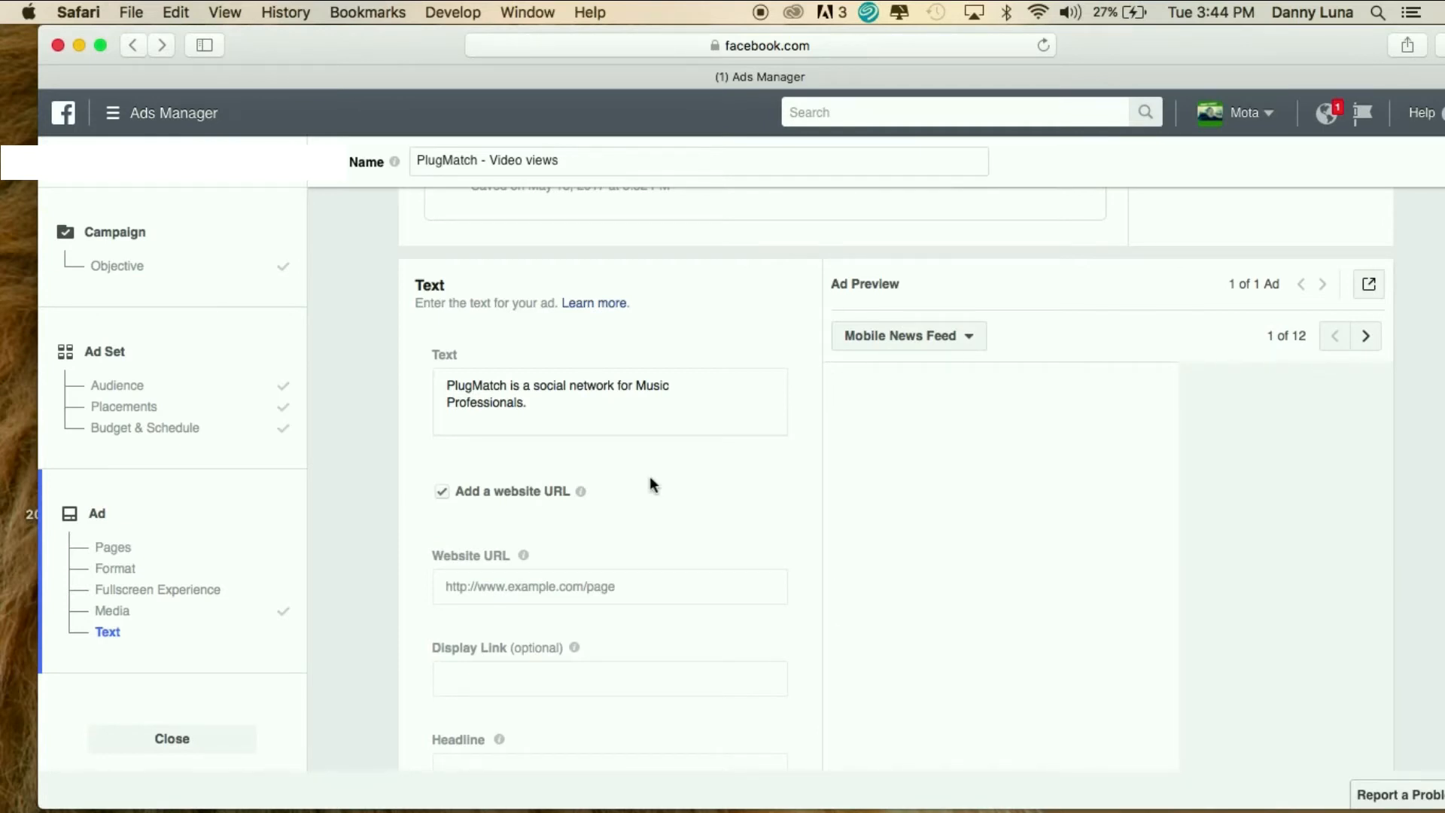
pyautogui.scroll(-5, 968, 539)
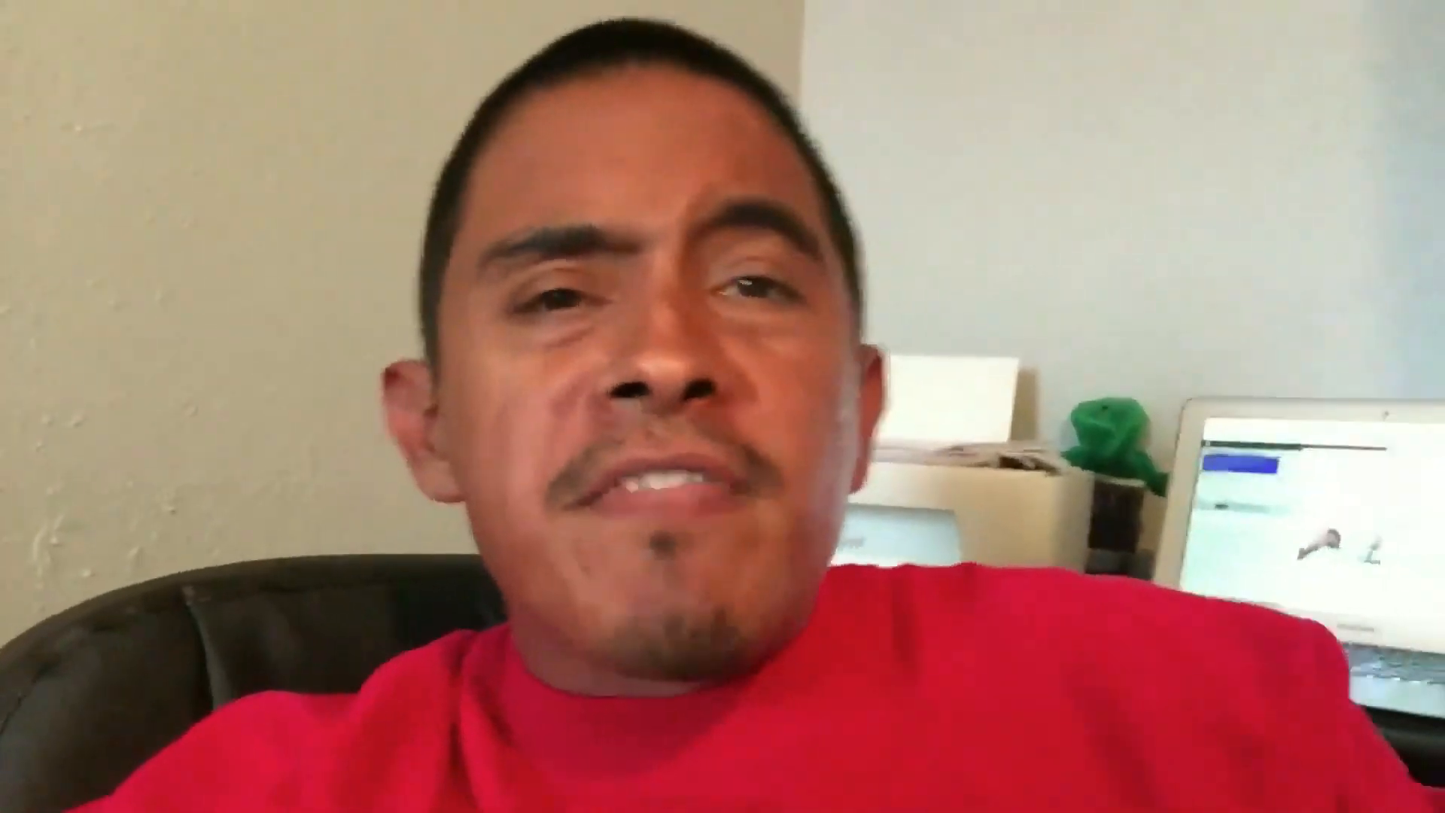